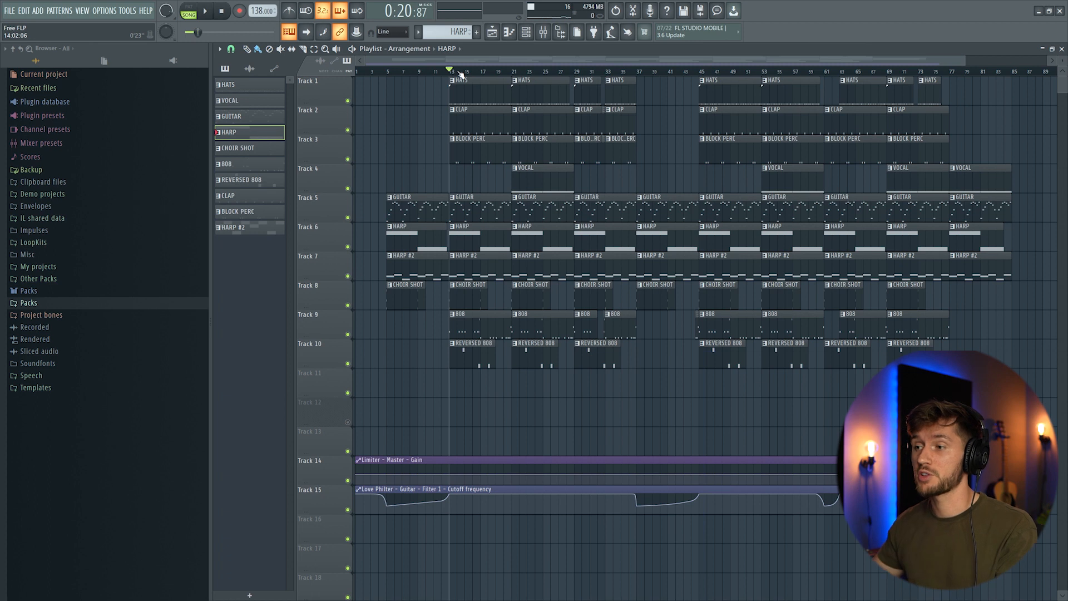
Step: Open the Guitar pattern in the piano roll, select its D#6 notes and play the melody
{"action": "double_click", "coordinate": [487, 221]}
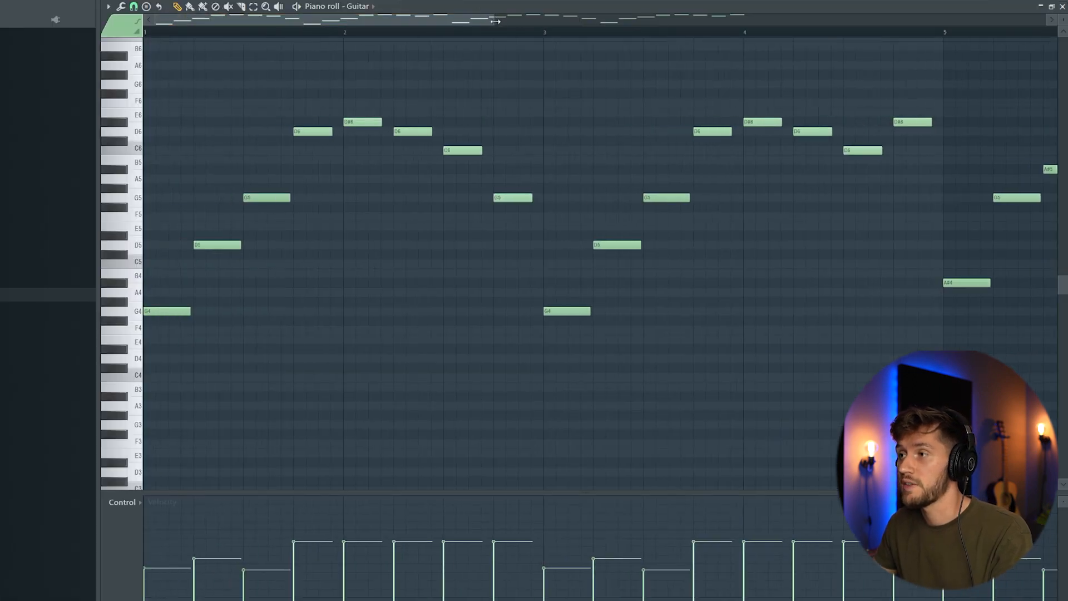
{"action": "left_click_drag", "start_coordinate": [496, 21], "coordinate": [796, 25]}
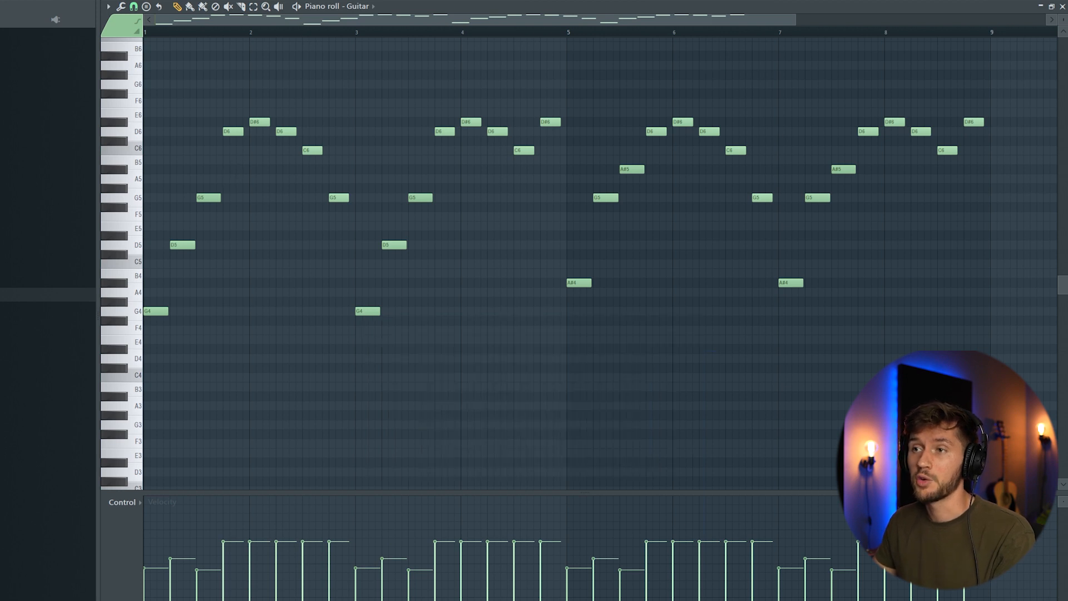
{"action": "double_click", "coordinate": [134, 123]}
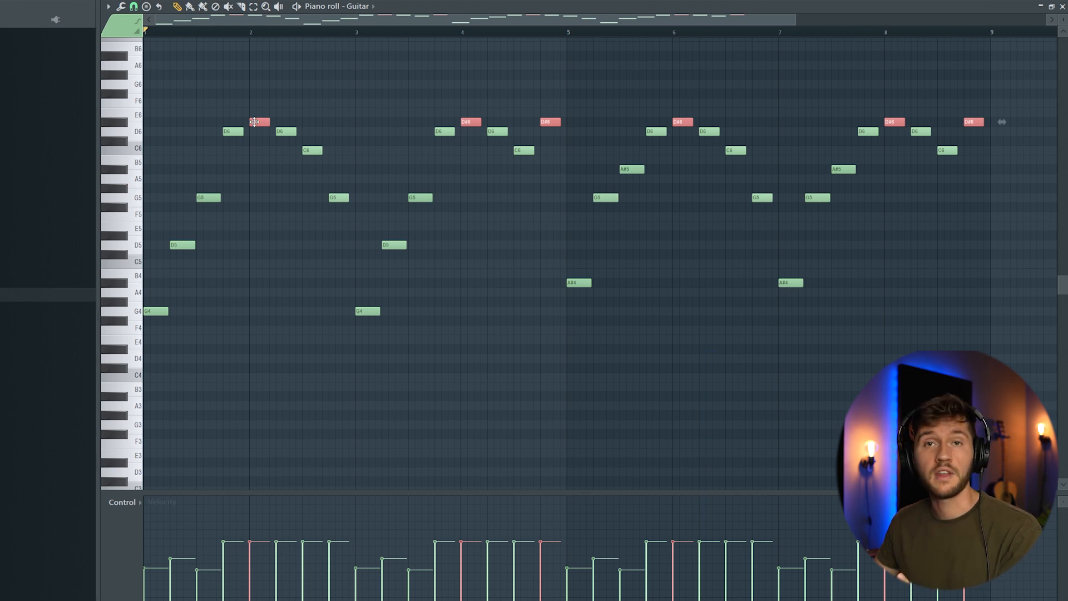
{"action": "key", "text": "space"}
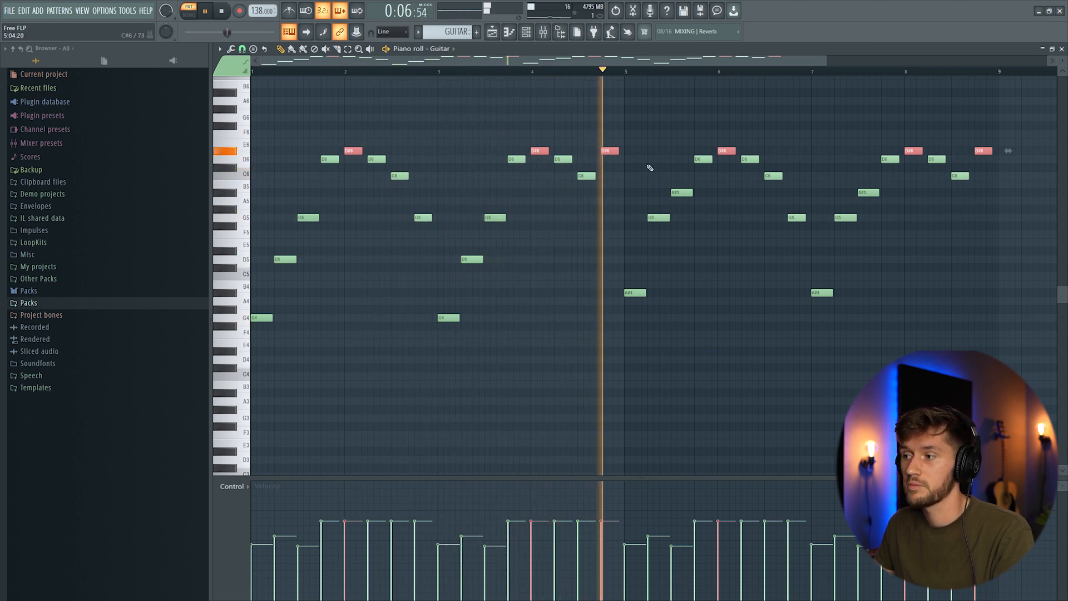
{"action": "key", "text": "space"}
Step: View the Guitar channel's Kontakt instrument, then play the melody with its mixer track's effects bypassed
{"action": "left_click", "coordinate": [537, 35]}
{"action": "left_click", "coordinate": [439, 295]}
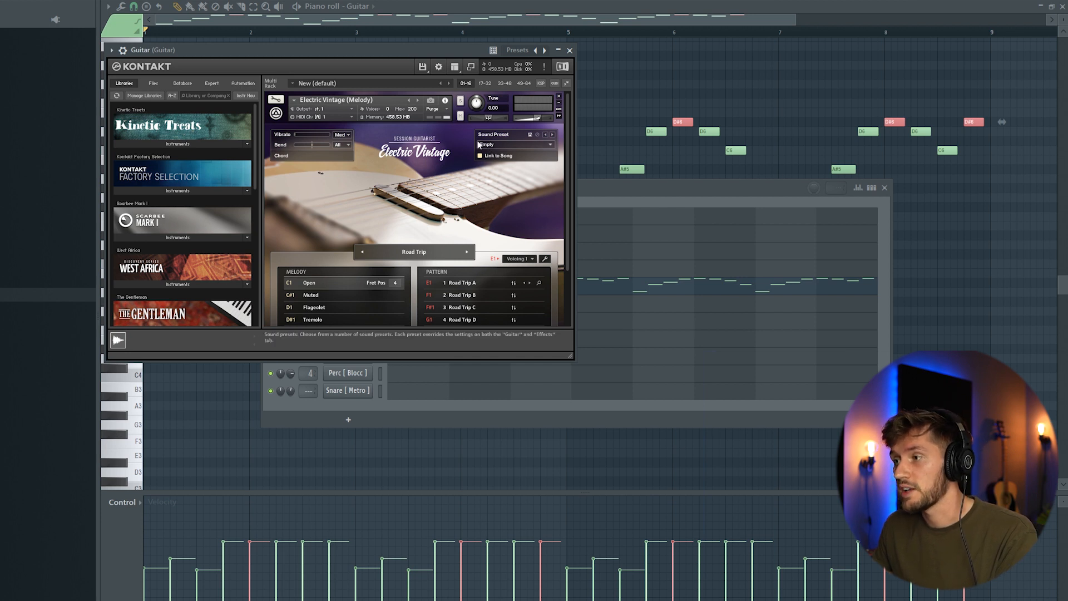
{"action": "key", "text": "F9"}
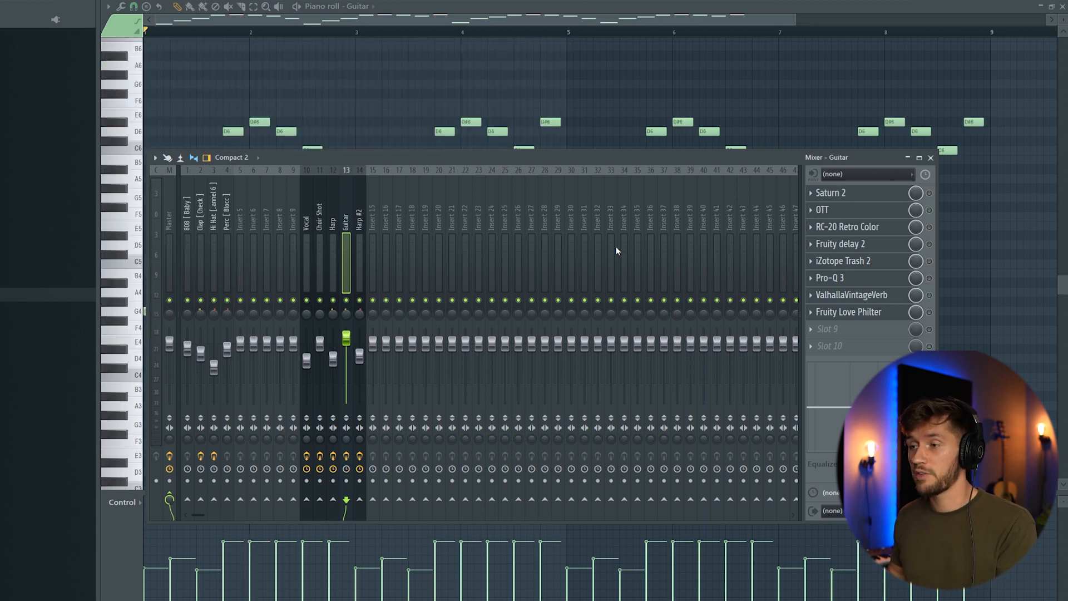
{"action": "key", "text": "space"}
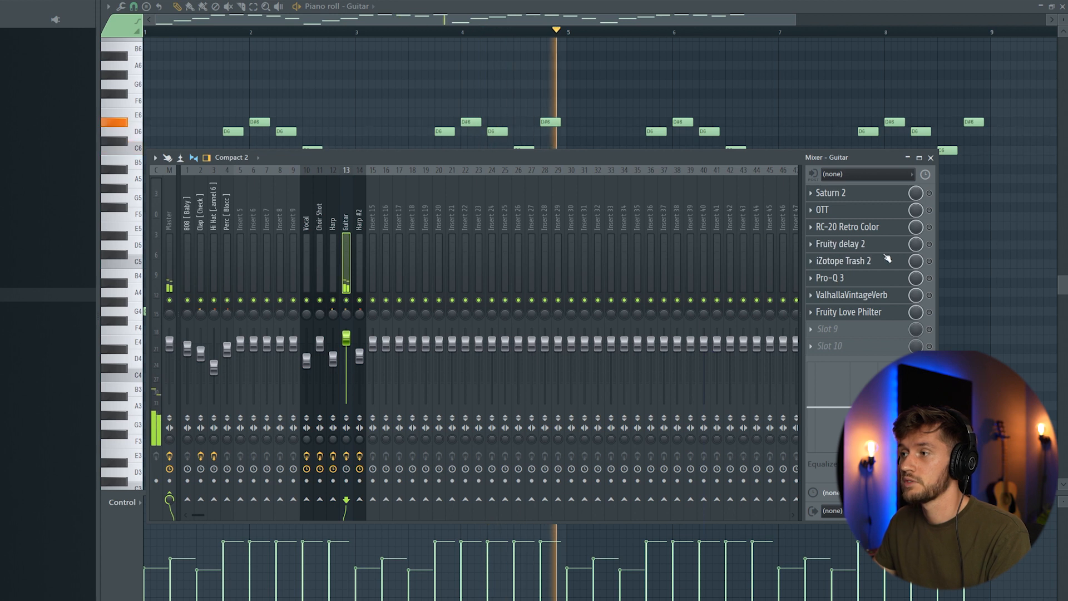
{"action": "key", "text": "space"}
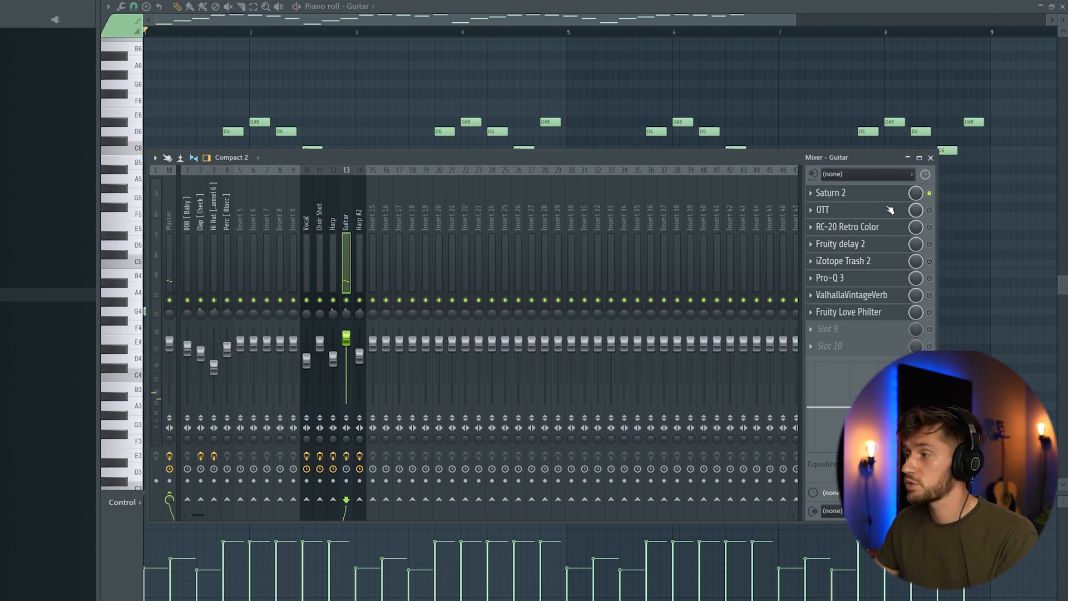
Step: Open Saturn 2 on the Guitar mixer track and play the melody through it
{"action": "left_click", "coordinate": [875, 195]}
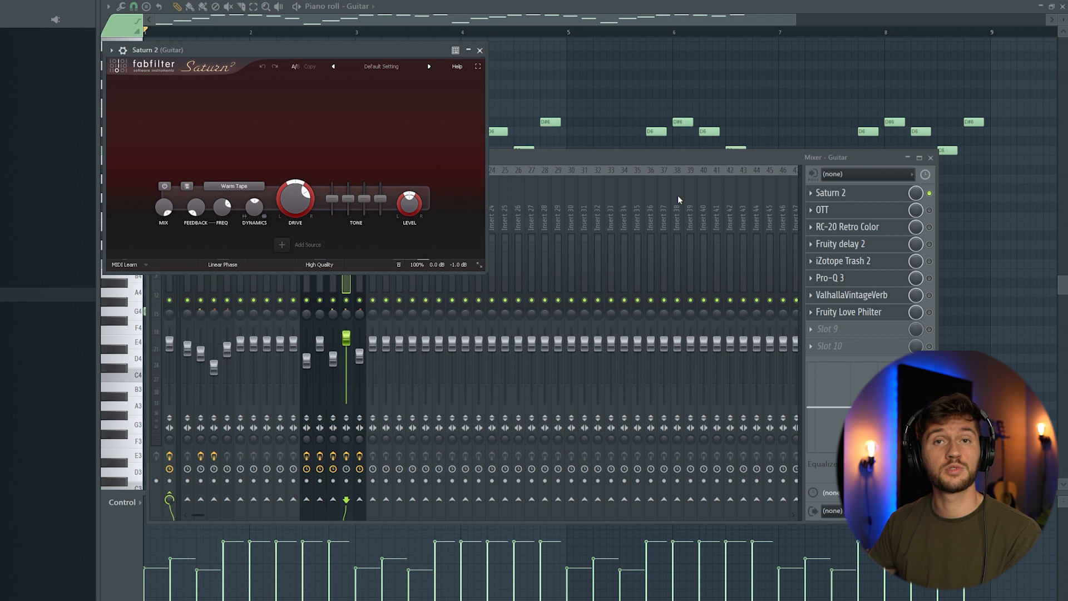
{"action": "key", "text": "space"}
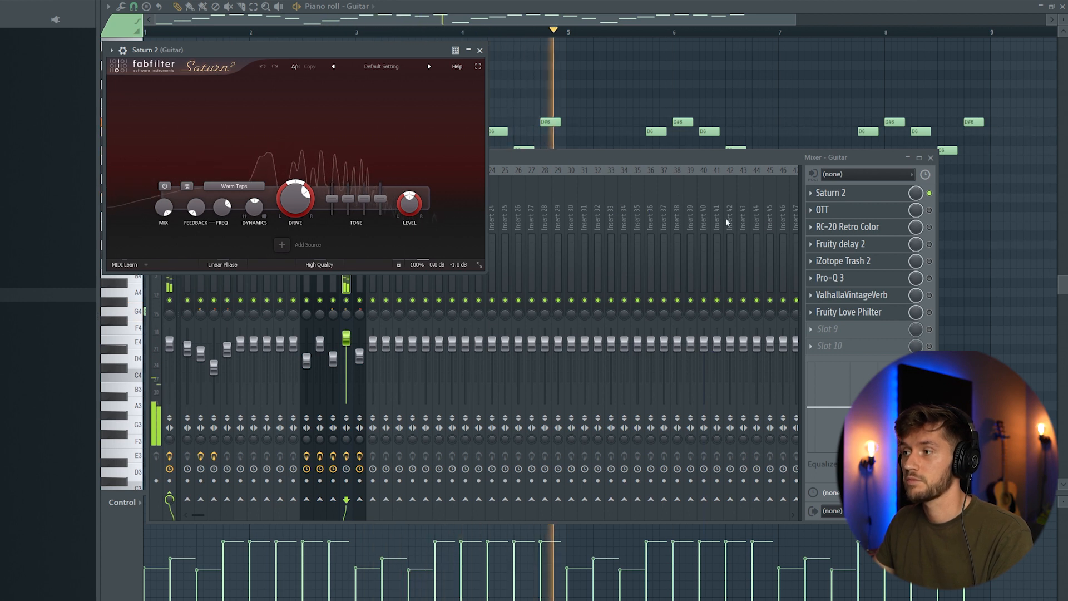
{"action": "key", "text": "space"}
Step: Enable OTT on the Guitar mixer track, open its settings and play the melody with it
{"action": "left_click", "coordinate": [929, 211]}
{"action": "left_click", "coordinate": [838, 210]}
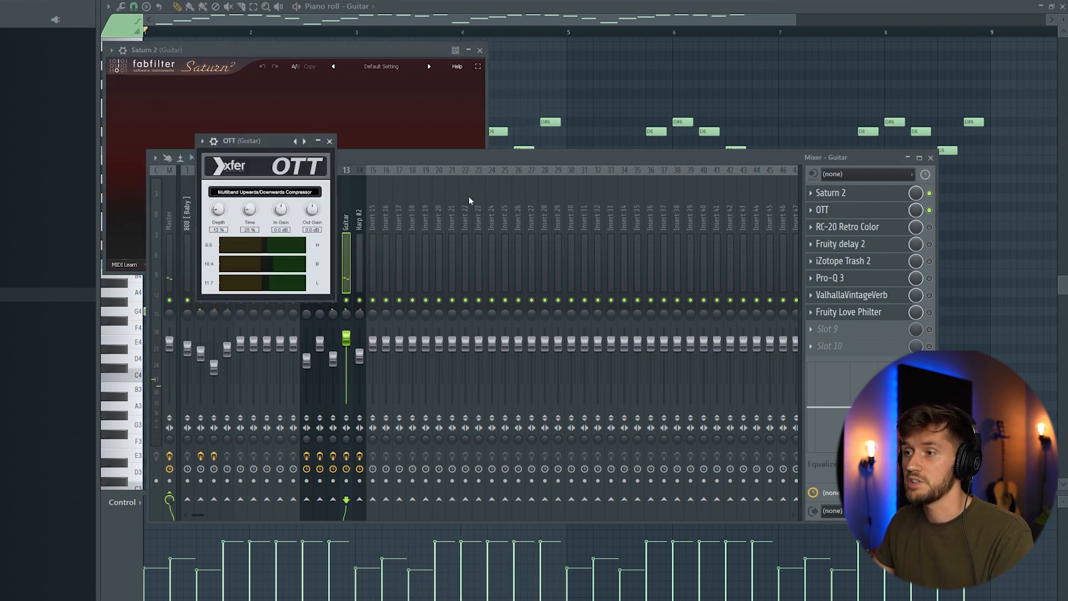
{"action": "key", "text": "space"}
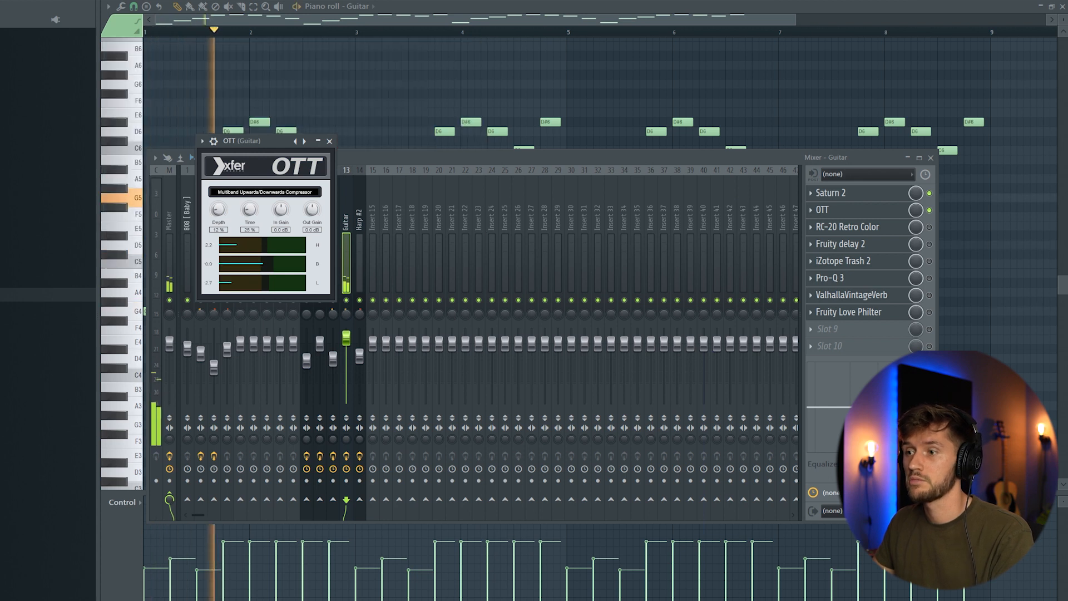
{"action": "key", "text": "space"}
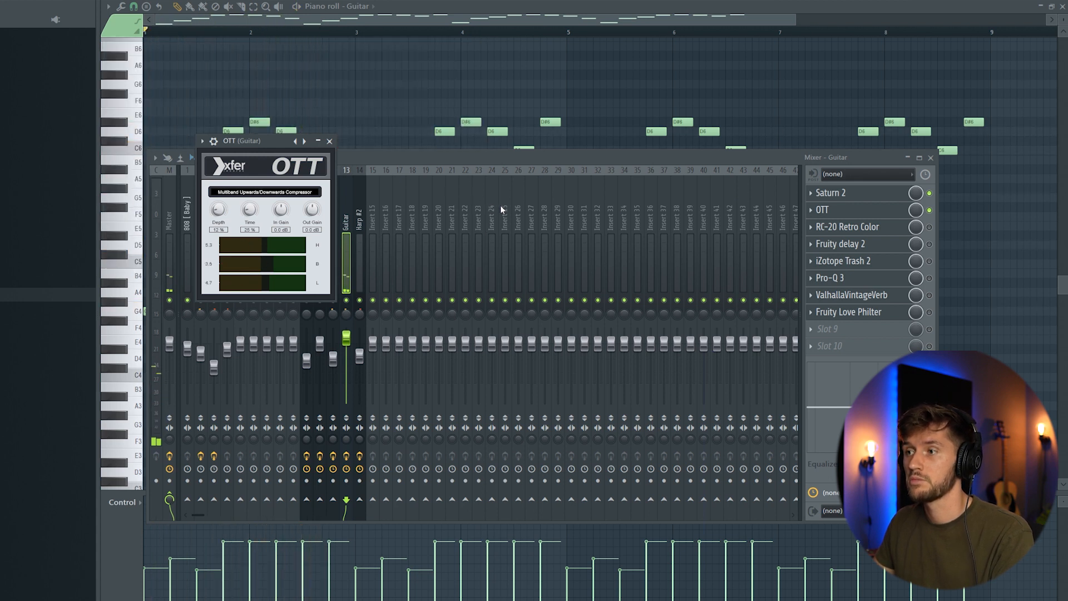
Step: Enable RC-20 Retro Color on the Guitar mixer track, open its settings and play the melody
{"action": "left_click", "coordinate": [929, 227]}
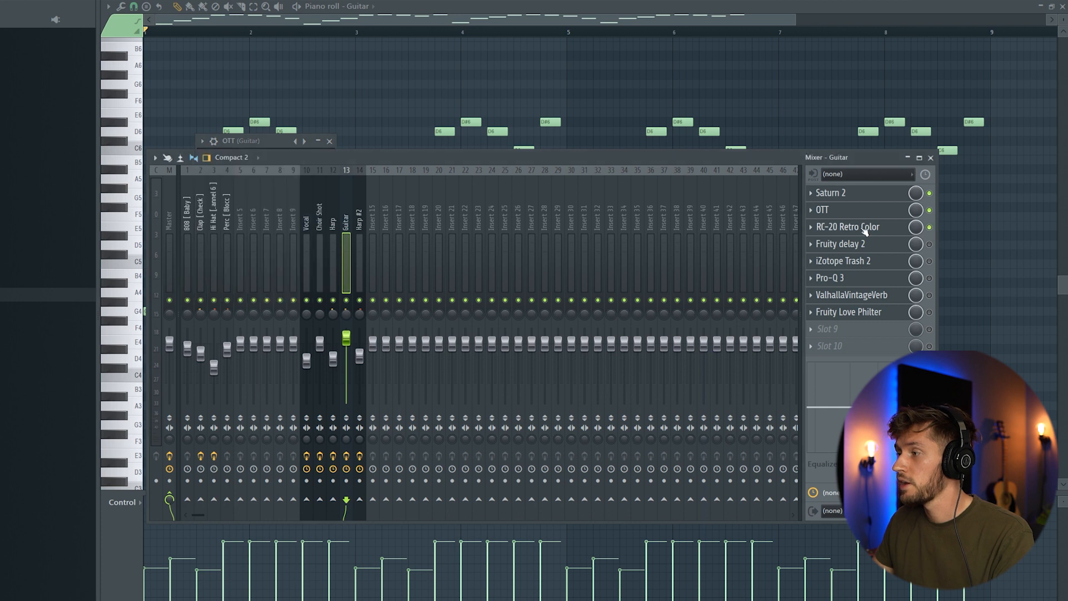
{"action": "left_click", "coordinate": [847, 226]}
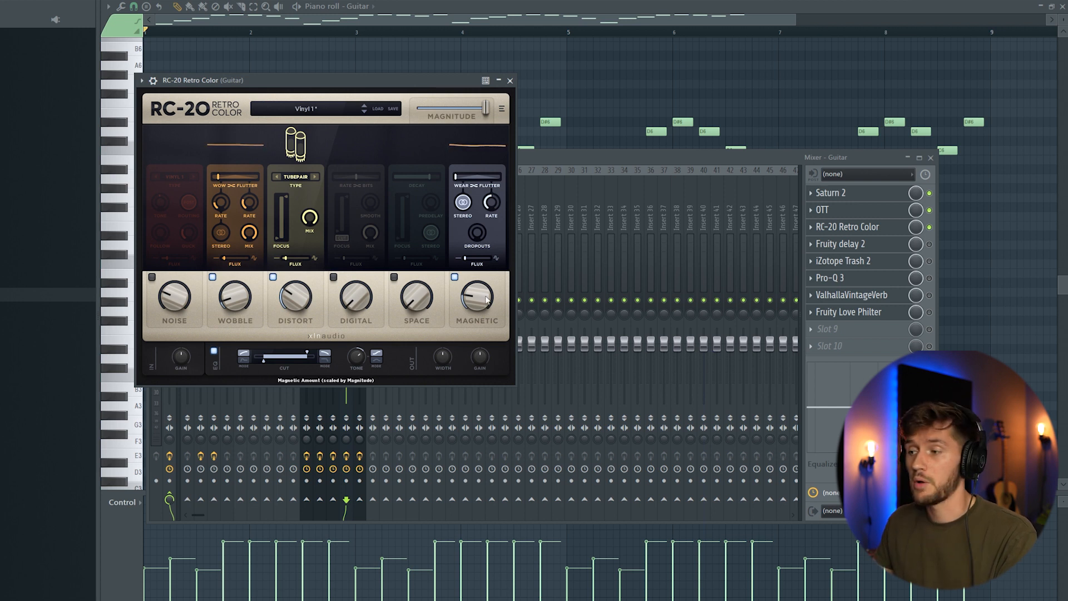
{"action": "key", "text": "space"}
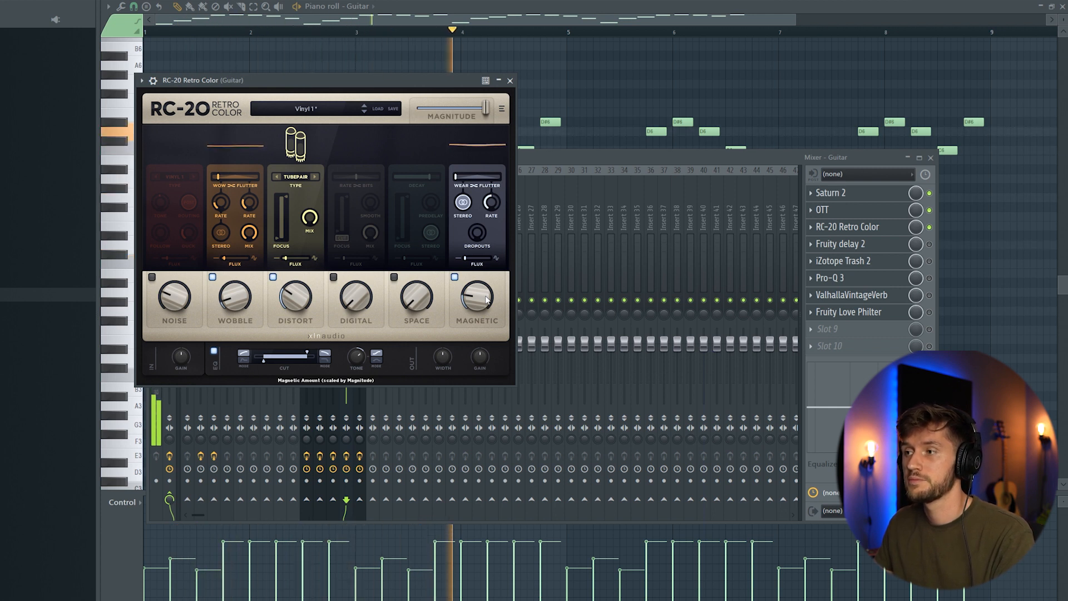
{"action": "key", "text": "space"}
Step: Enable Fruity delay 2 on the Guitar mixer track, open its settings and play the delayed melody
{"action": "left_click", "coordinate": [929, 245]}
{"action": "left_click", "coordinate": [864, 249]}
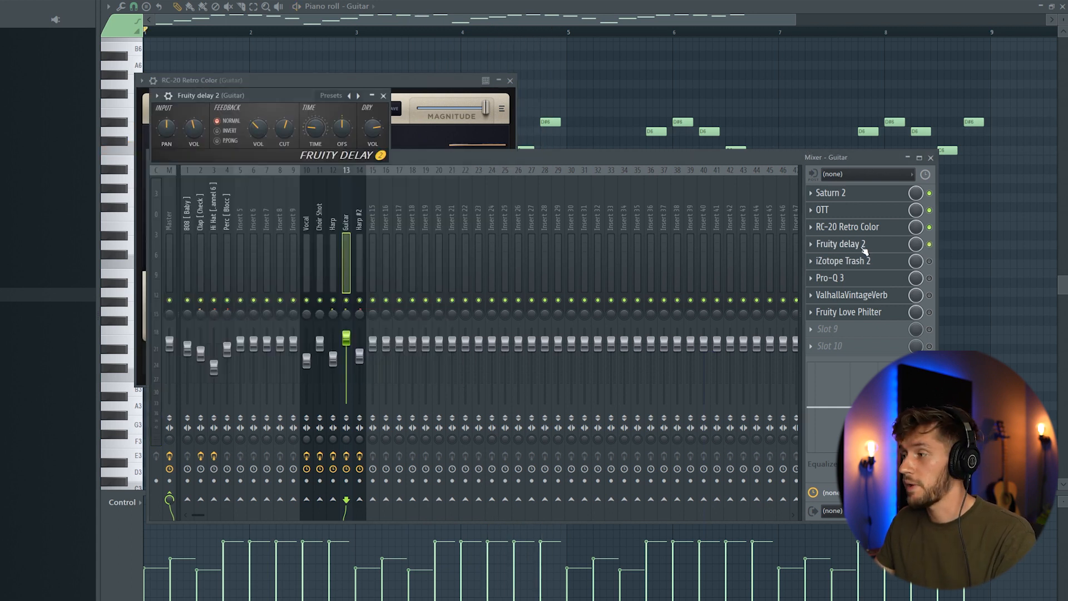
{"action": "key", "text": "space"}
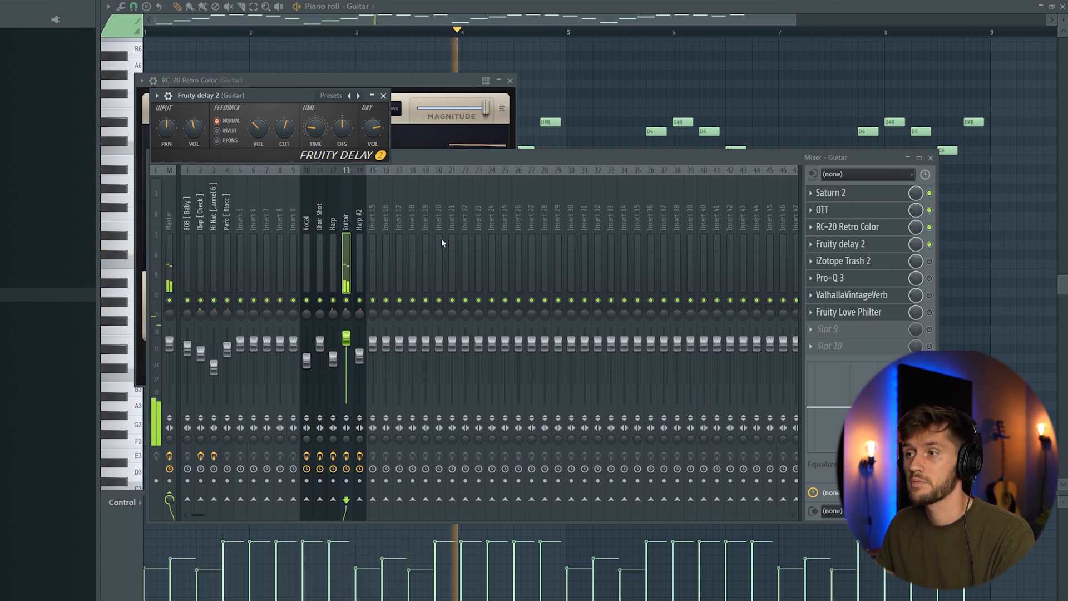
{"action": "key", "text": "space"}
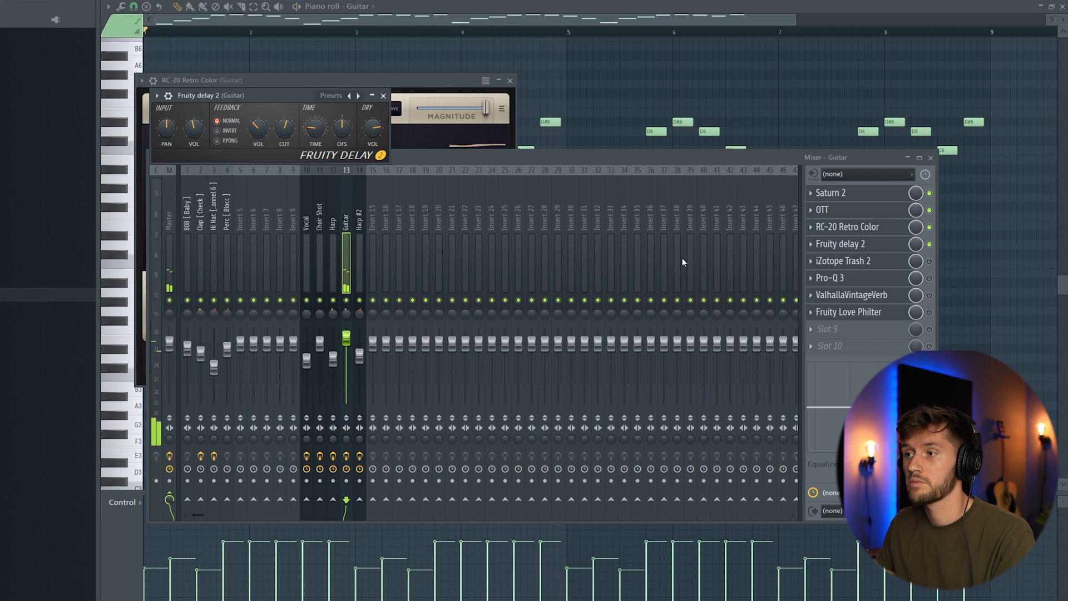
Step: Enable iZotope Trash 2 on the Guitar mixer track, show its Faulty Transistor distortion settings and play the melody
{"action": "left_click", "coordinate": [854, 261]}
{"action": "left_click", "coordinate": [854, 262]}
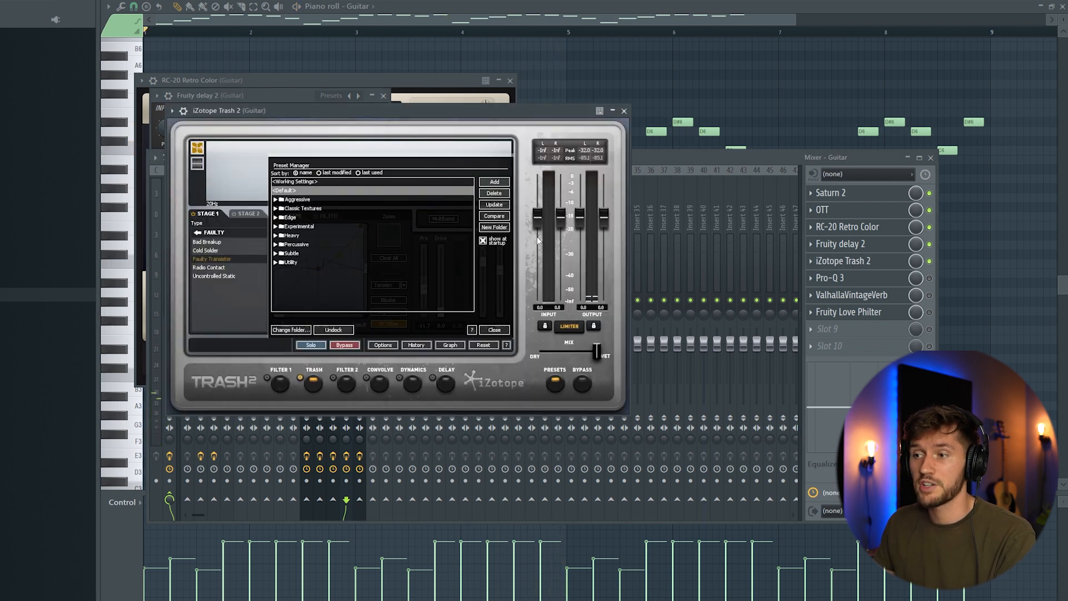
{"action": "left_click", "coordinate": [201, 262]}
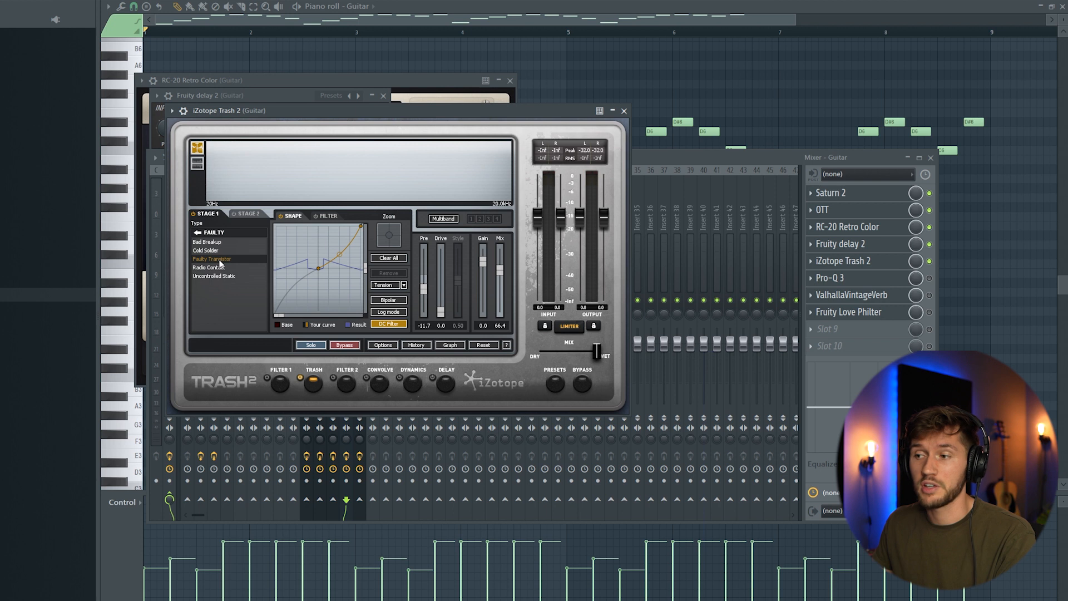
{"action": "key", "text": "space"}
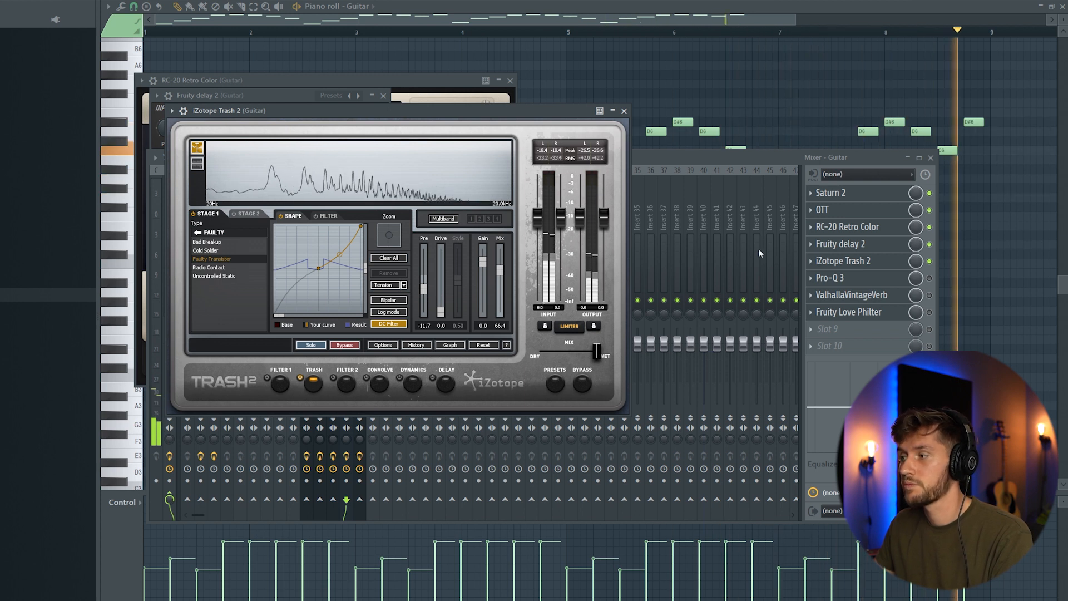
Step: Enable Pro-Q 3 on the Guitar mixer track, open its EQ curve and play the melody through it
{"action": "left_click", "coordinate": [929, 278]}
{"action": "left_click", "coordinate": [830, 277]}
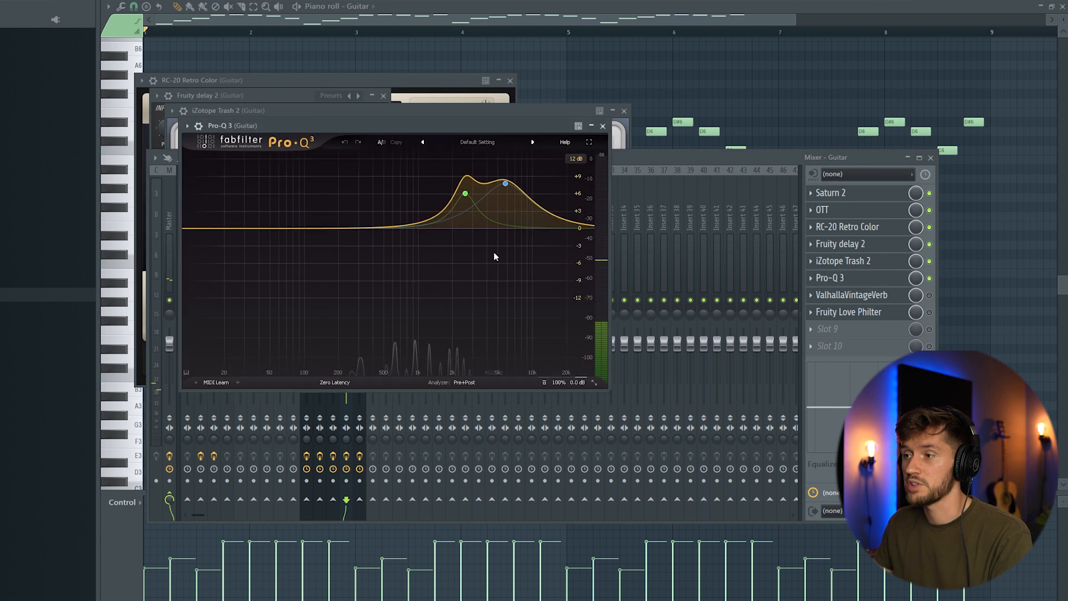
{"action": "key", "text": "space"}
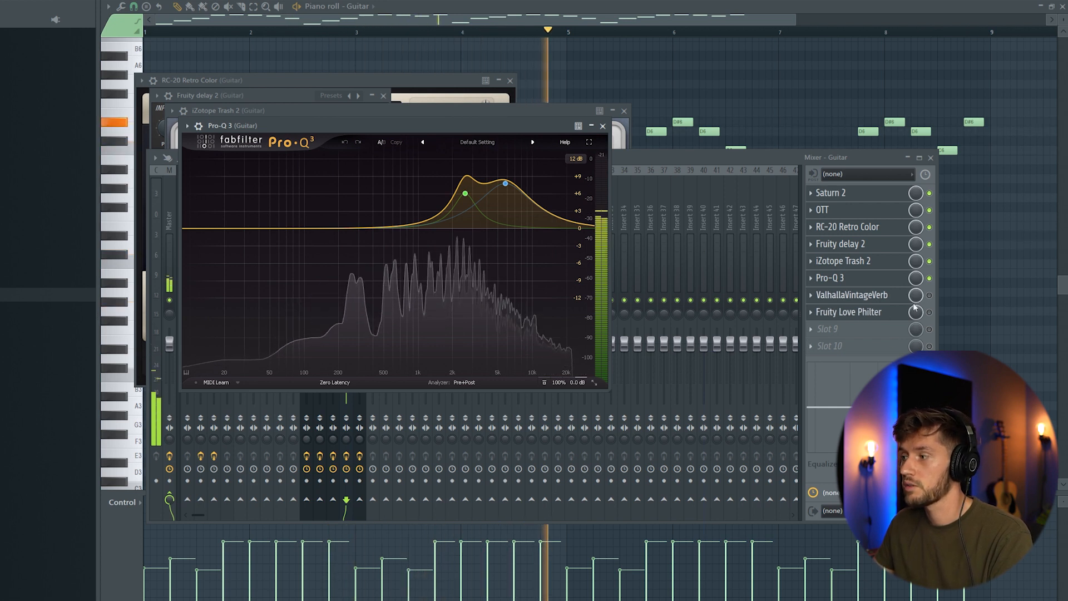
Step: Enable ValhallaVintageVerb on the Guitar mixer track and play the melody through it, then view Fruity Love Philter's settings
{"action": "left_click", "coordinate": [930, 294]}
{"action": "left_click", "coordinate": [851, 294]}
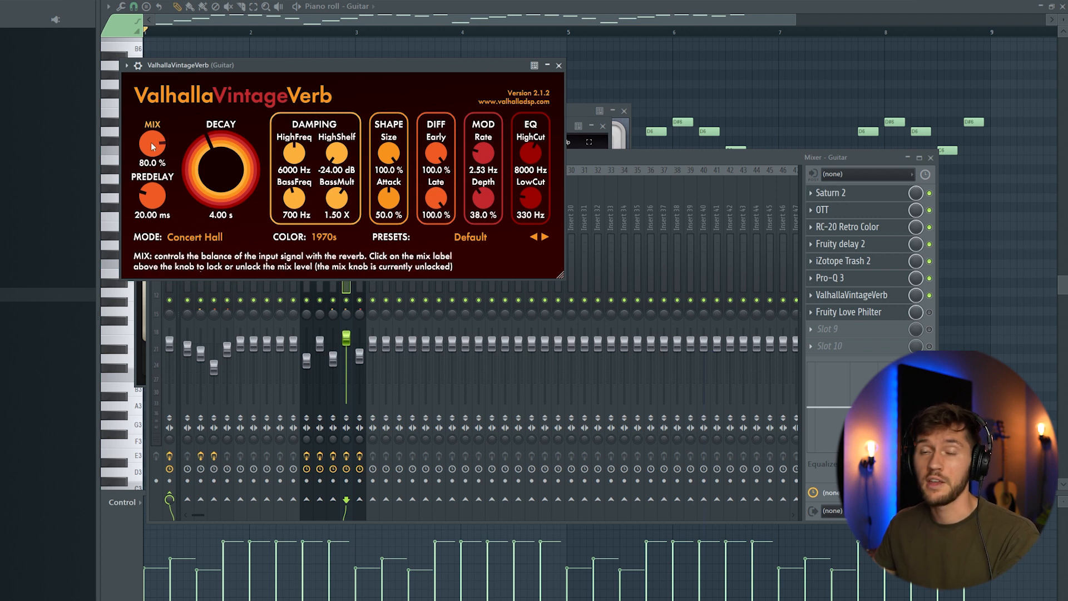
{"action": "key", "text": "space"}
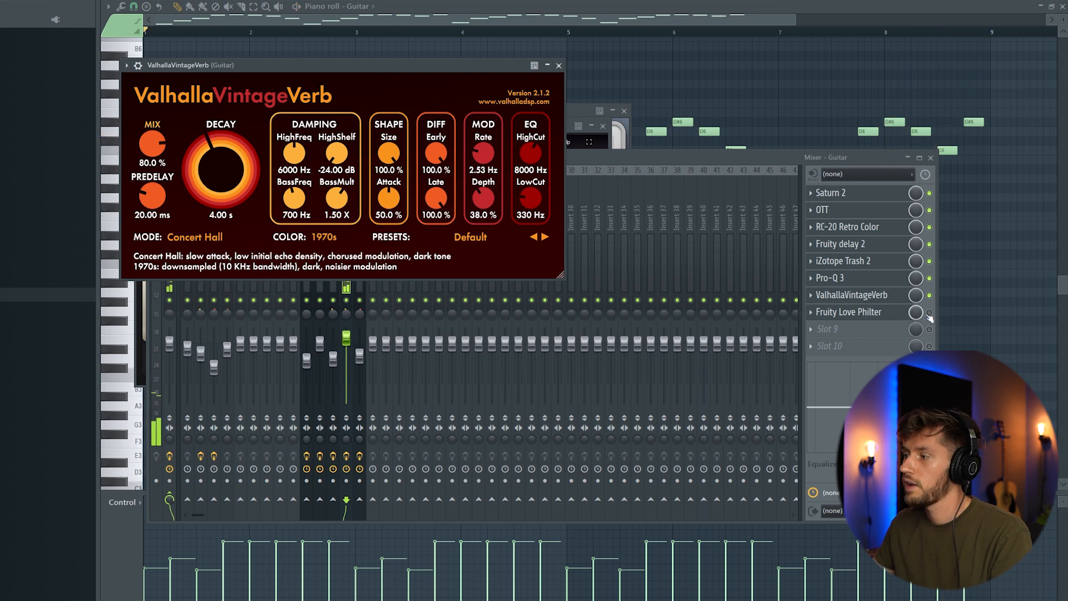
{"action": "left_click", "coordinate": [832, 313]}
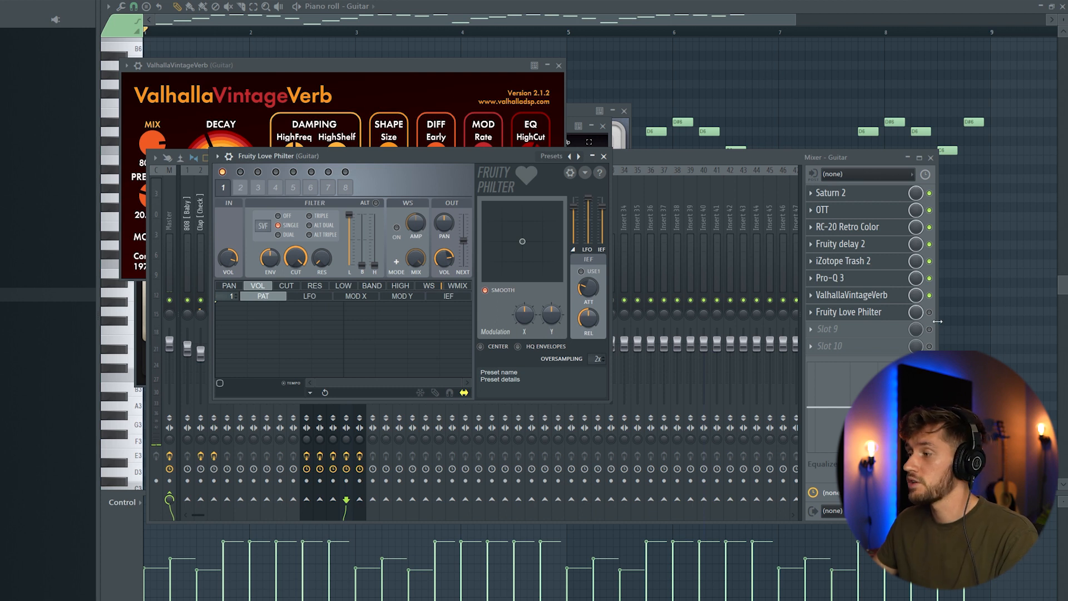
{"action": "key", "text": "Escape"}
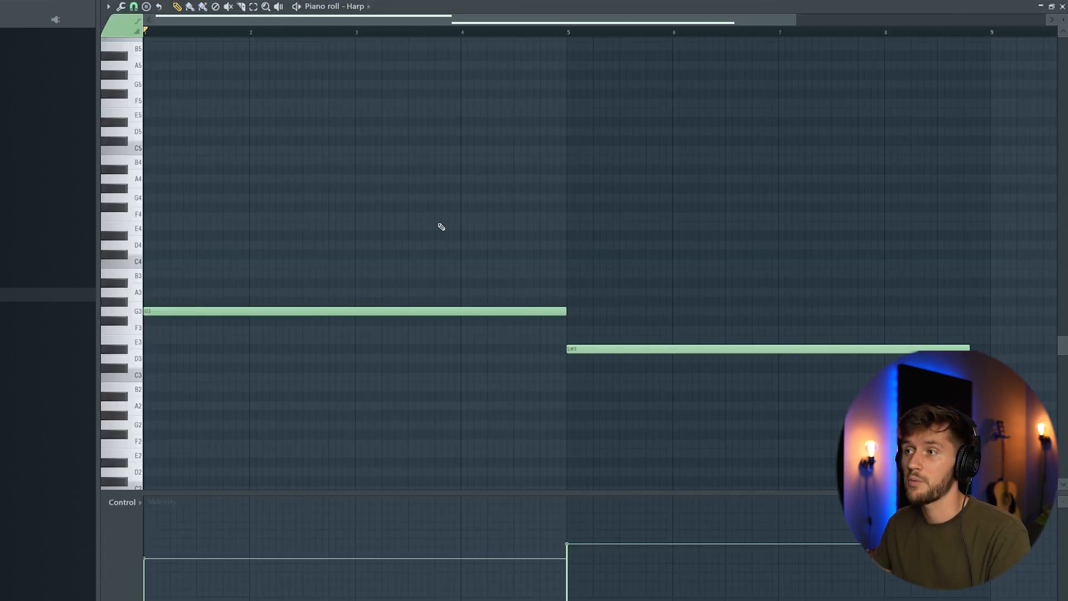
Step: Play the Harp pattern and open the Harp channel's instrument to view its preset
{"action": "key", "text": "space"}
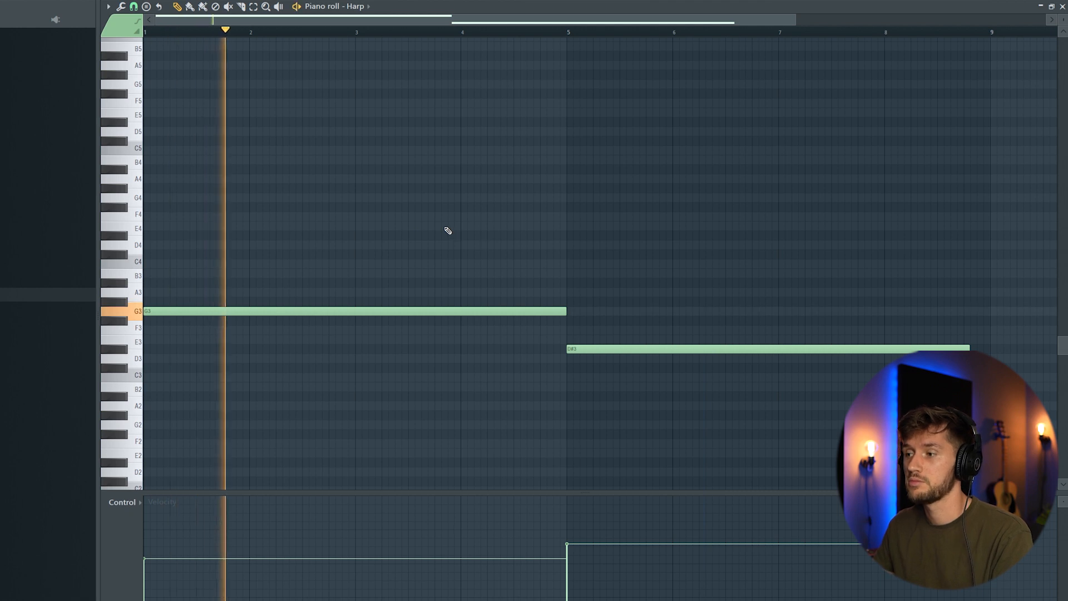
{"action": "key", "text": "F6"}
{"action": "left_click", "coordinate": [357, 249]}
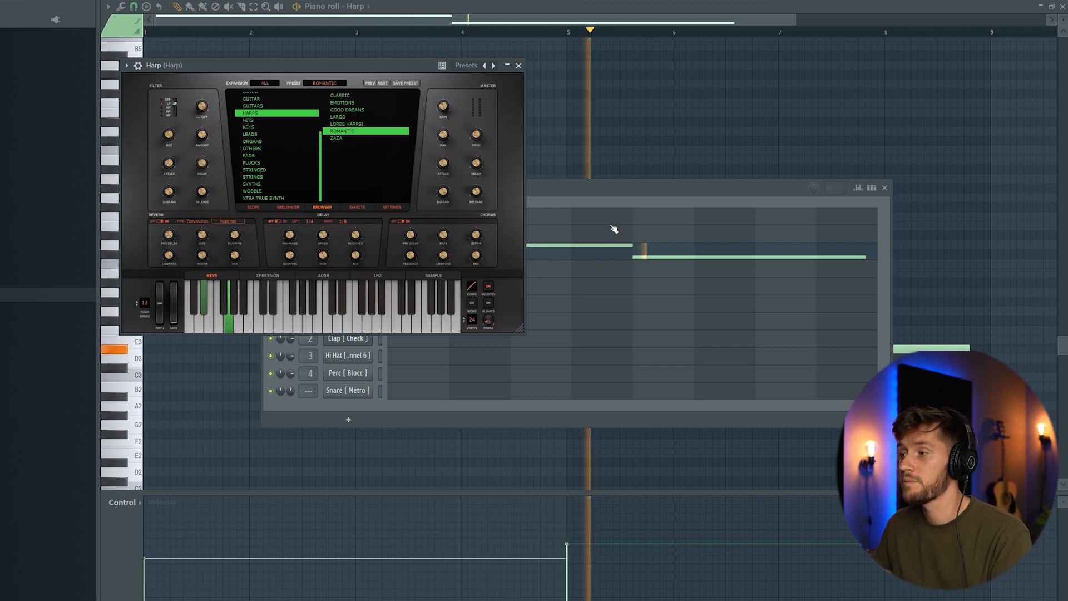
Step: Play the arrangement with only the Guitar and Harp tracks audible
{"action": "left_click", "coordinate": [561, 98]}
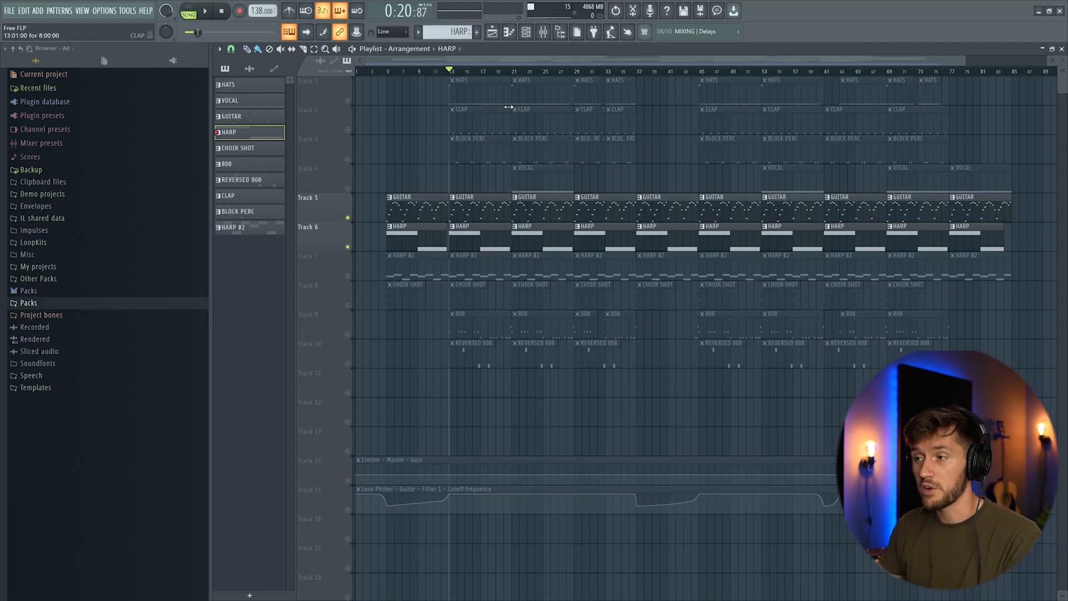
{"action": "key", "text": "space"}
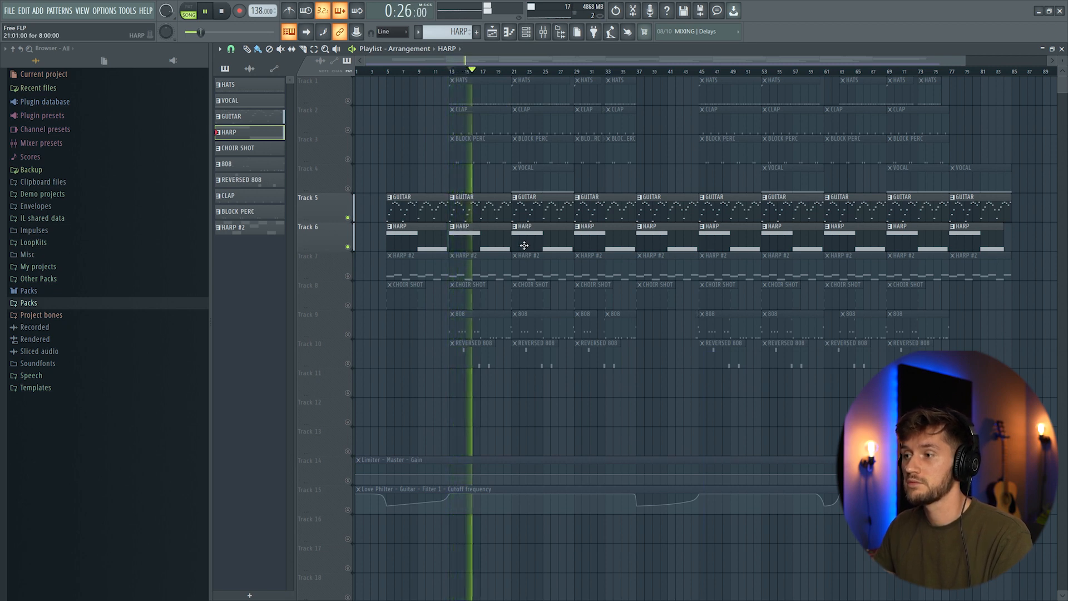
{"action": "key", "text": "space"}
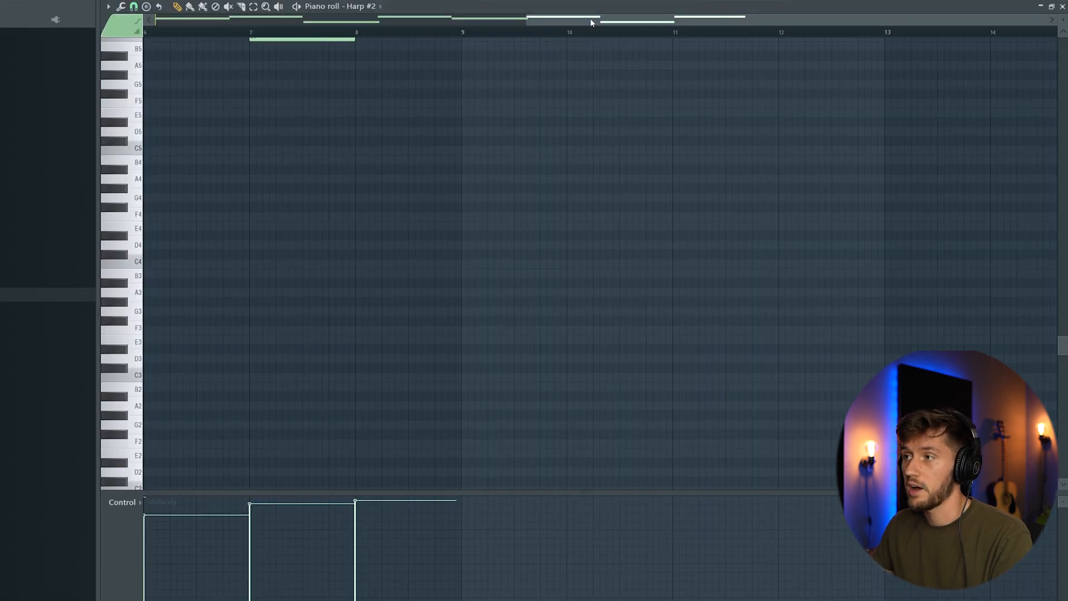
Step: Show the Harp #2 pattern's notes from bar 1 in the piano roll
{"action": "left_click_drag", "start_coordinate": [591, 23], "coordinate": [220, 23]}
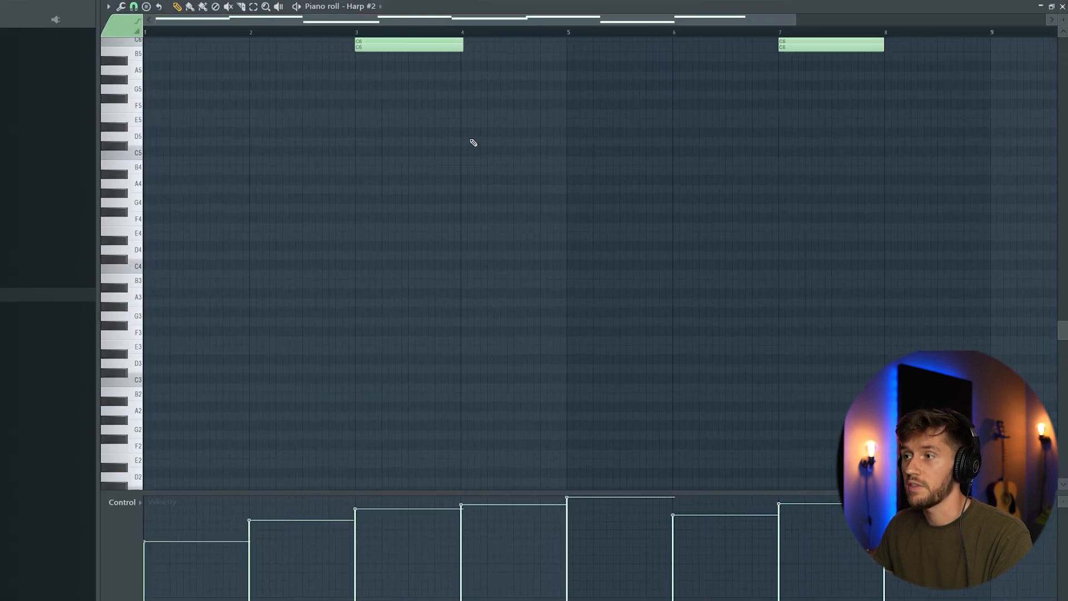
{"action": "scroll", "coordinate": [469, 141], "scroll_direction": "up", "scroll_amount": 3}
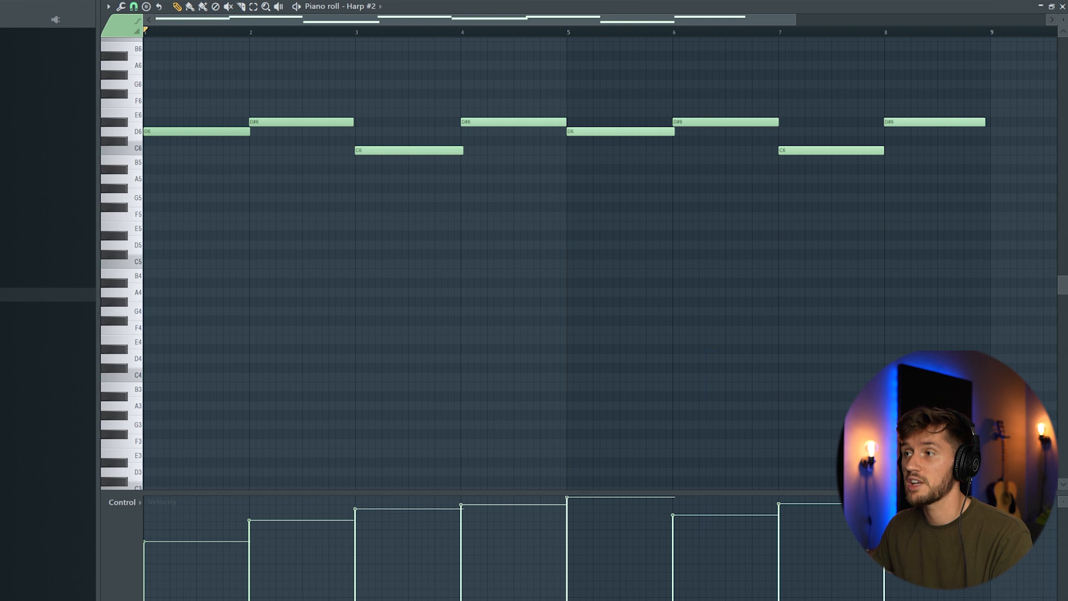
Step: Open the Harp #2 channel's instrument to view its preset and play the pattern in the piano roll
{"action": "key", "text": "F6"}
{"action": "left_click", "coordinate": [350, 268]}
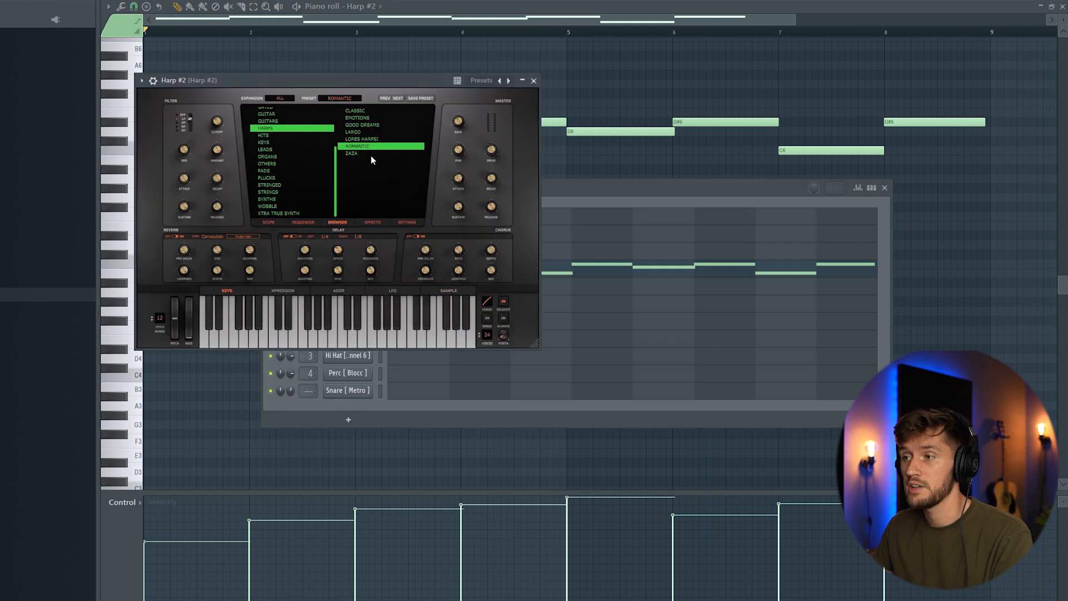
{"action": "left_click", "coordinate": [542, 205]}
{"action": "key", "text": "space"}
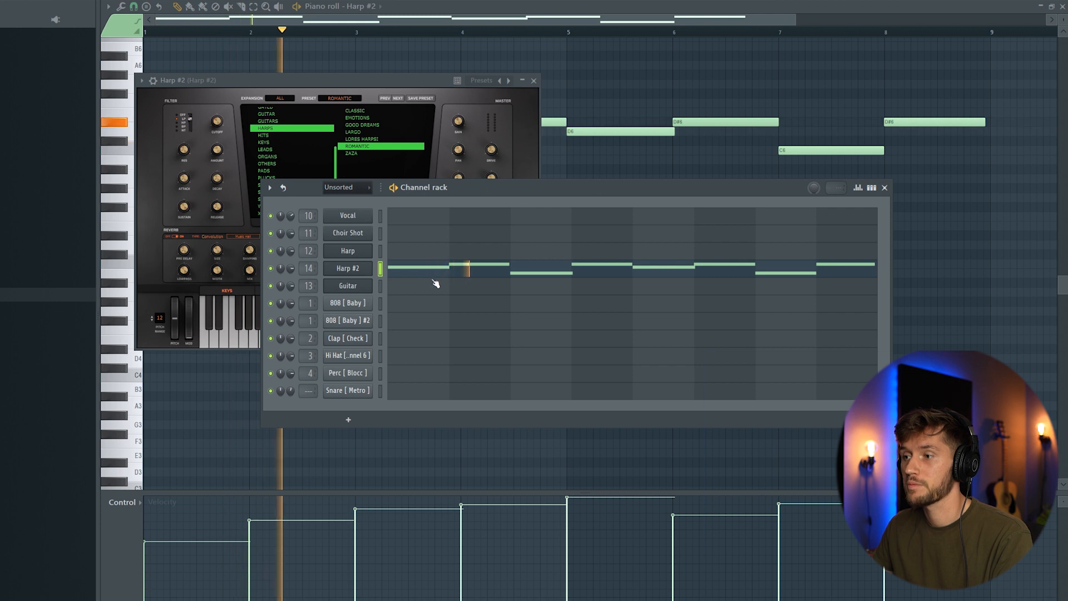
{"action": "left_click", "coordinate": [464, 275]}
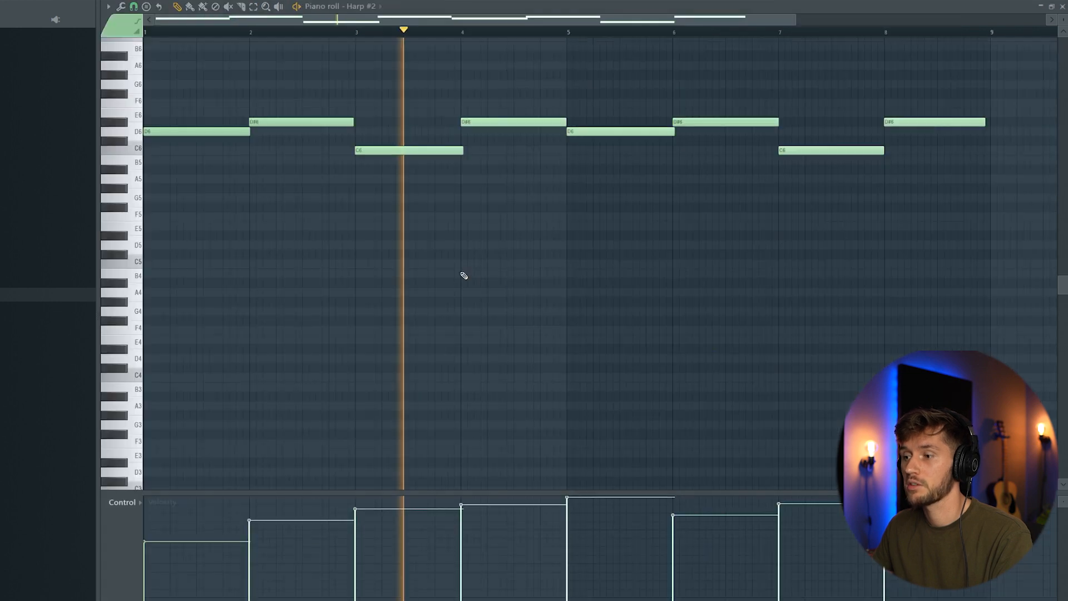
{"action": "scroll", "coordinate": [542, 306], "scroll_direction": "down", "scroll_amount": 1}
{"action": "scroll", "coordinate": [470, 457], "scroll_direction": "up", "scroll_amount": 1}
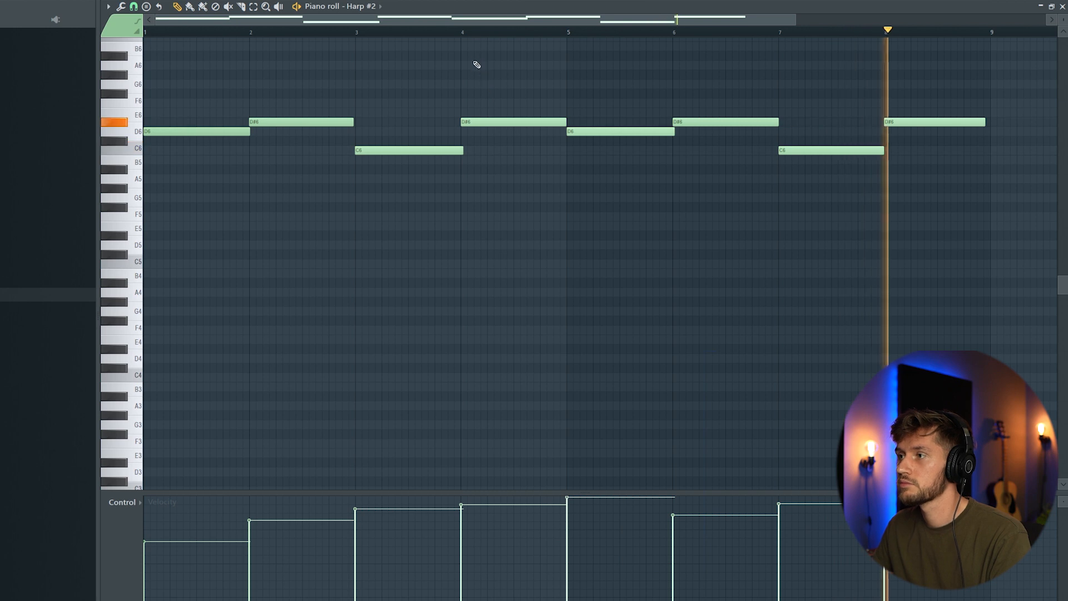
Step: View the SerumFX and ValhallaVintageVerb settings on the Harp #2 mixer track
{"action": "key", "text": "F9"}
{"action": "key", "text": "space"}
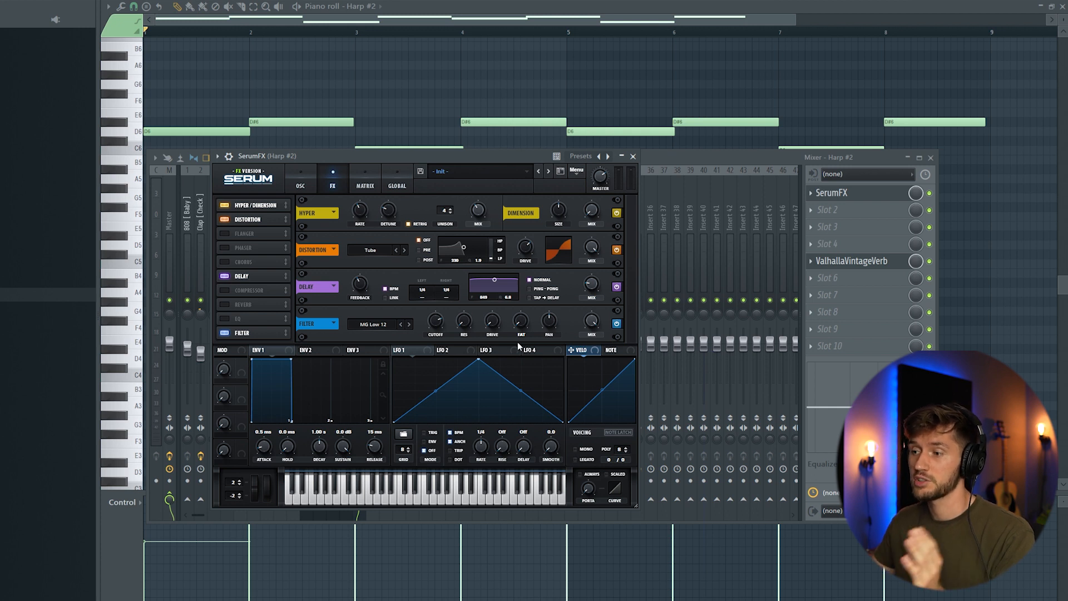
{"action": "left_click", "coordinate": [868, 261]}
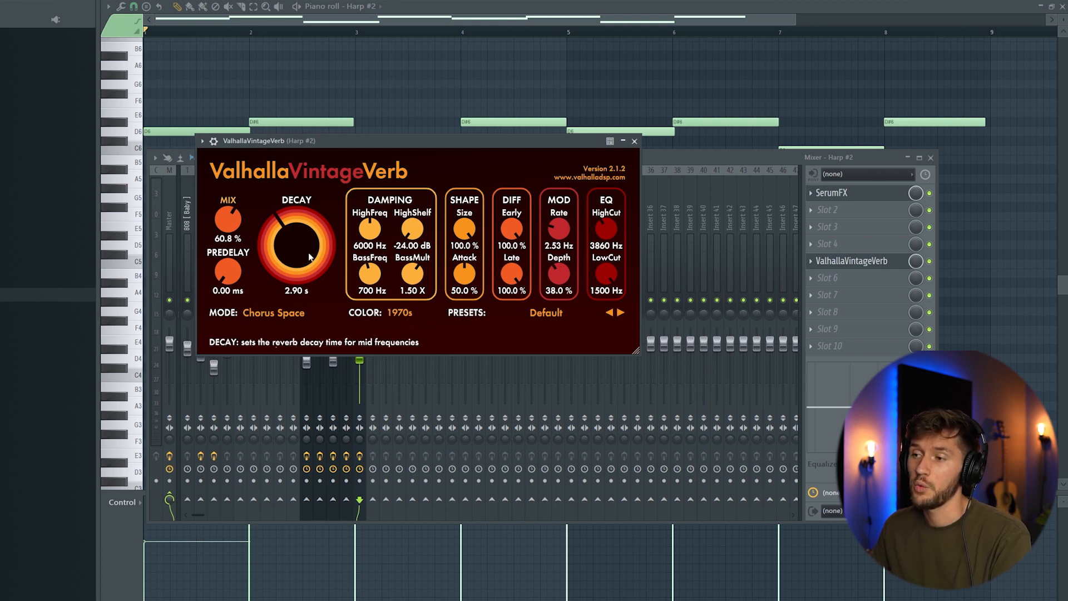
Step: Compare the Harp #2 pattern with ValhallaVintageVerb bypassed and with it enabled again
{"action": "left_click", "coordinate": [936, 264]}
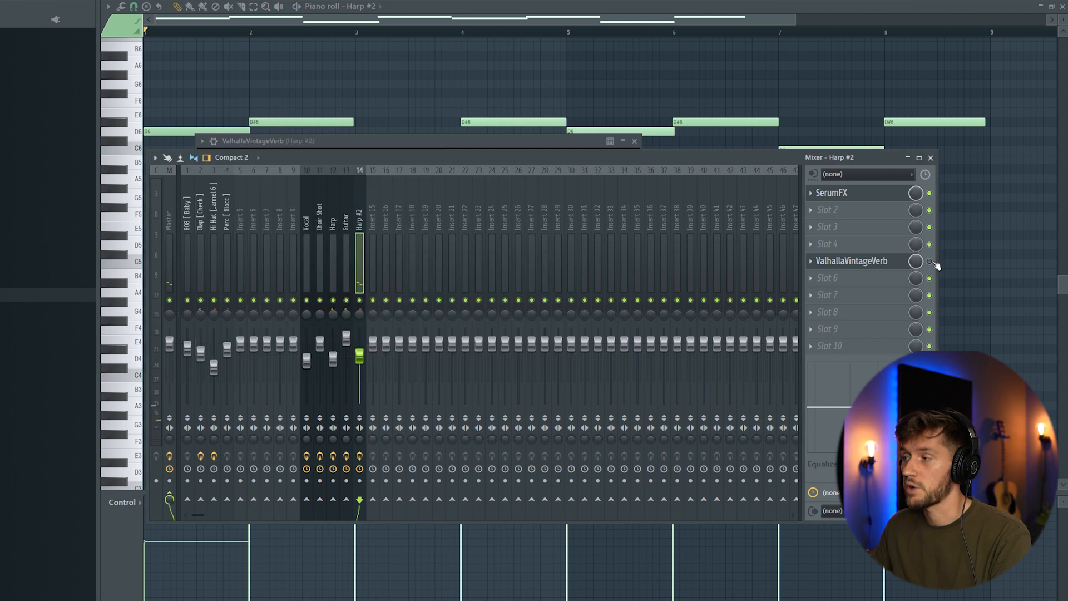
{"action": "key", "text": "space"}
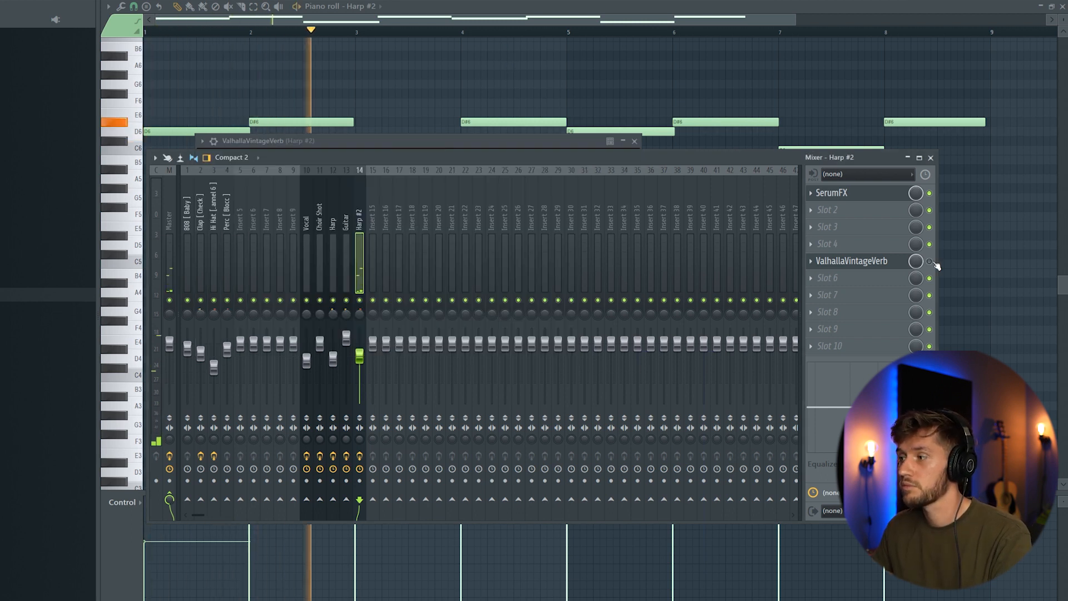
{"action": "key", "text": "space"}
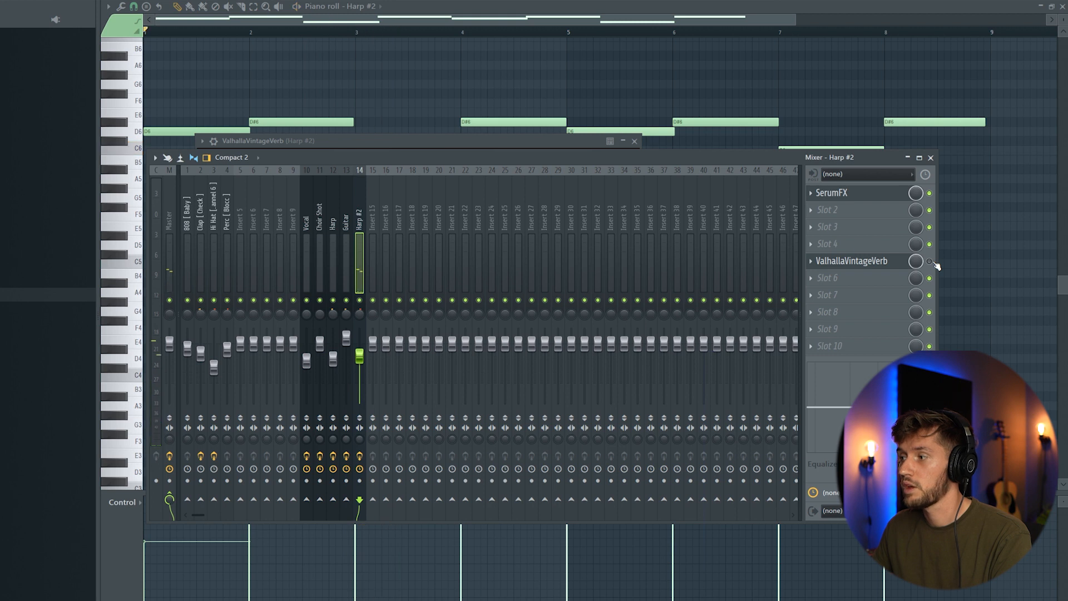
{"action": "key", "text": "space"}
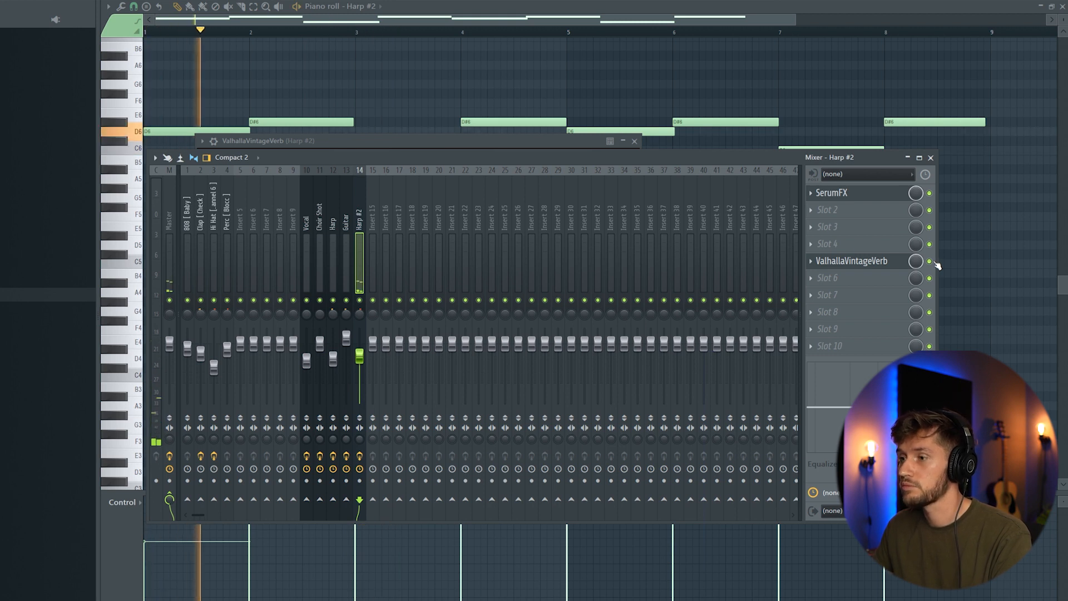
Step: Return to the playlist and play the arrangement with only the Guitar, Harp and Harp #2 tracks audible
{"action": "key", "text": "Escape"}
{"action": "key", "text": "Escape"}
{"action": "key", "text": "Escape"}
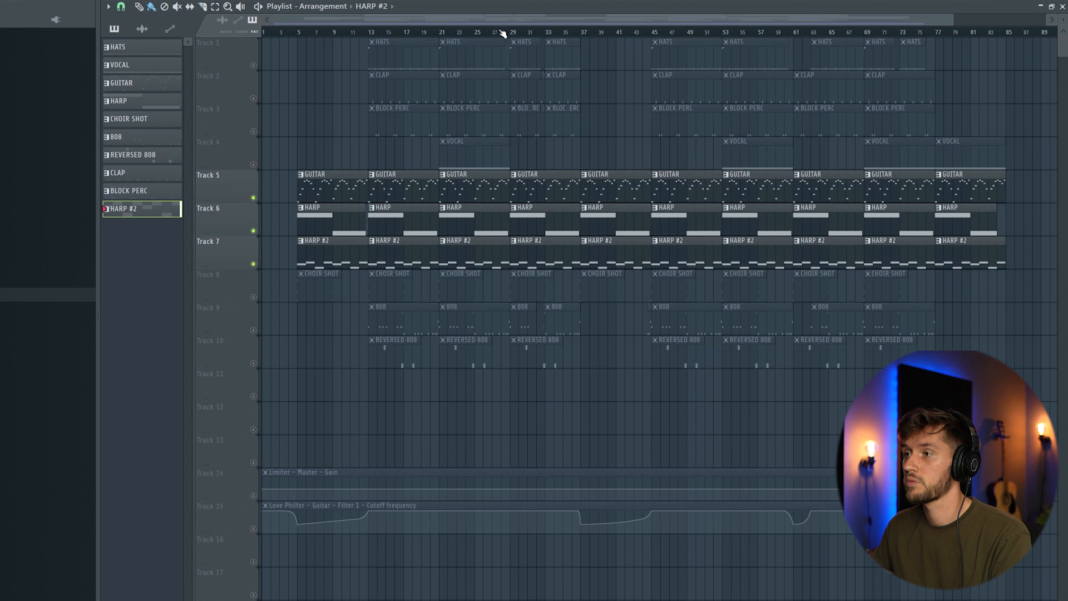
{"action": "key", "text": "space"}
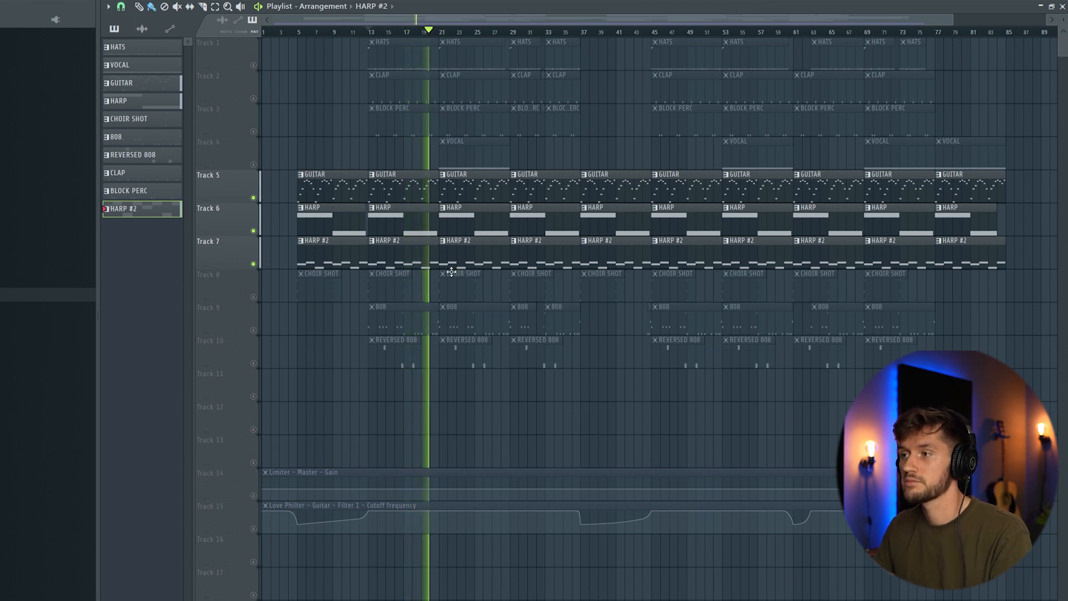
{"action": "key", "text": "space"}
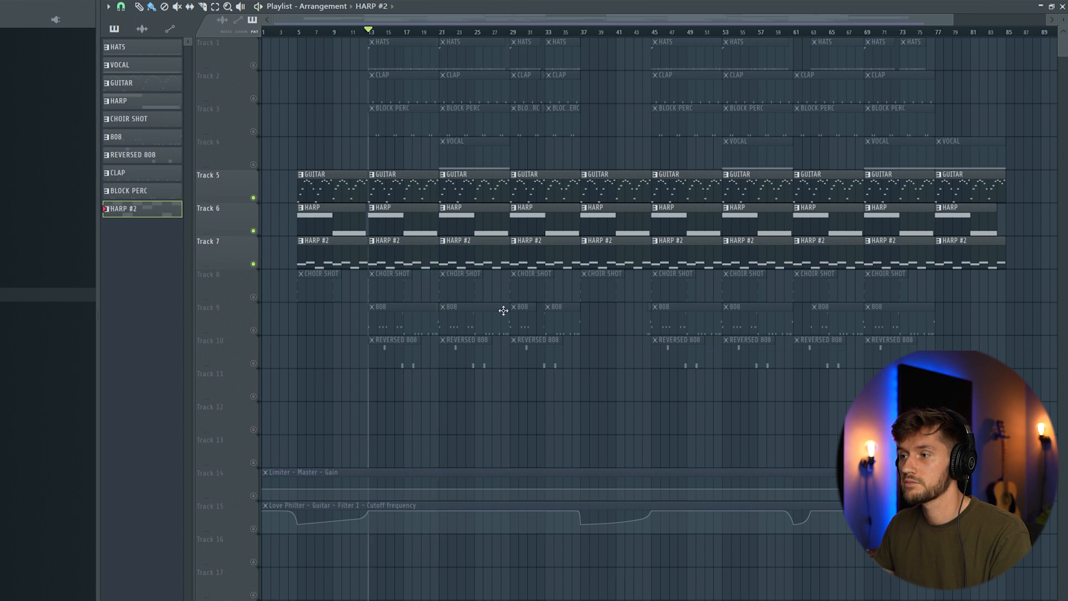
Step: Show the Choir Shot pattern's notes, open its channel's instrument to view the preset, and play the pattern
{"action": "double_click", "coordinate": [387, 291]}
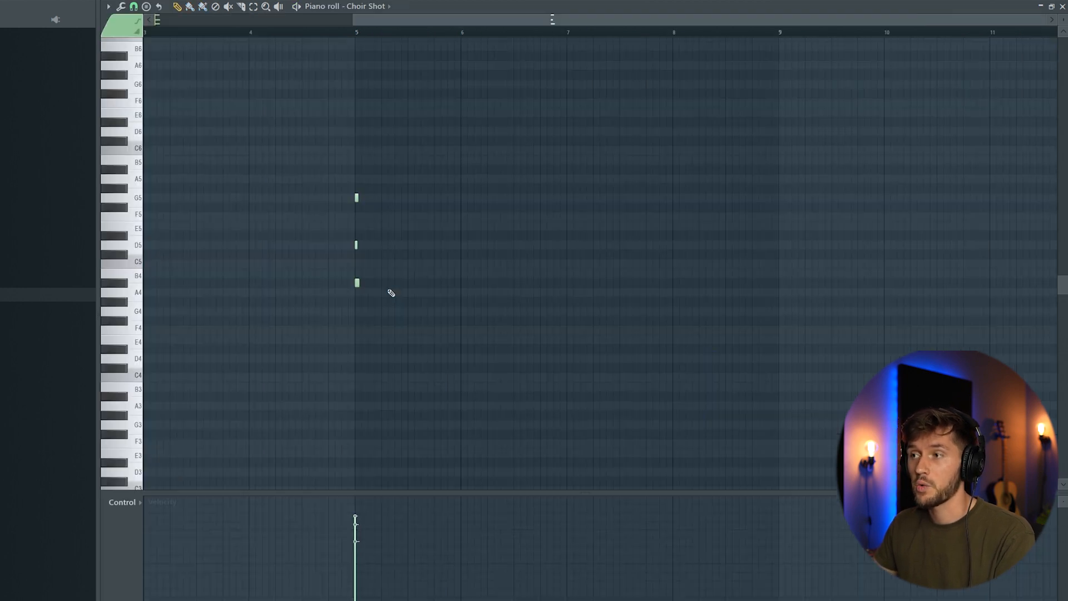
{"action": "key", "text": "F6"}
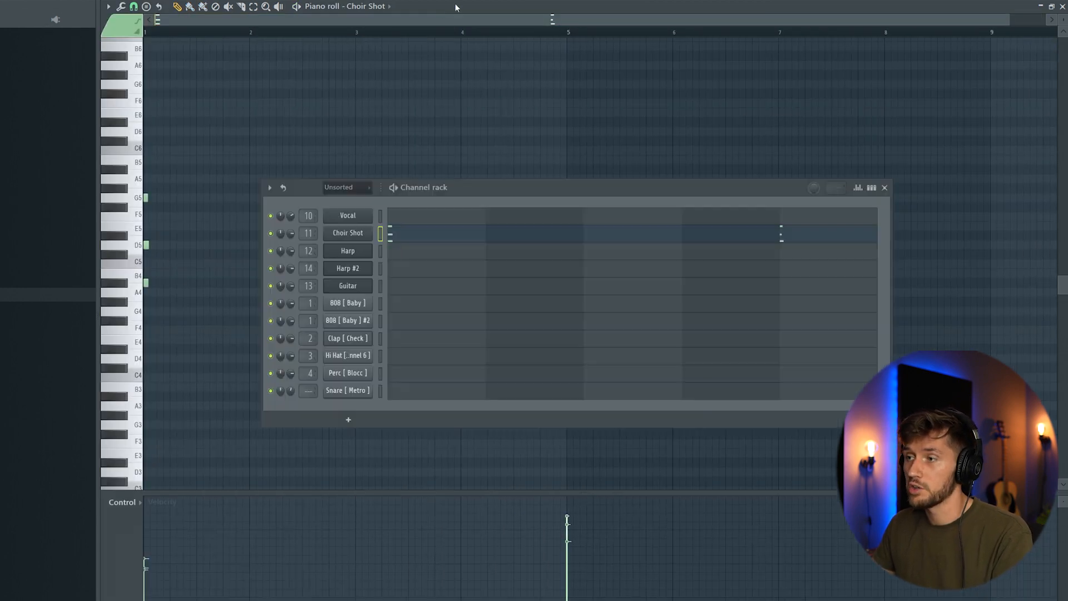
{"action": "left_click", "coordinate": [364, 236]}
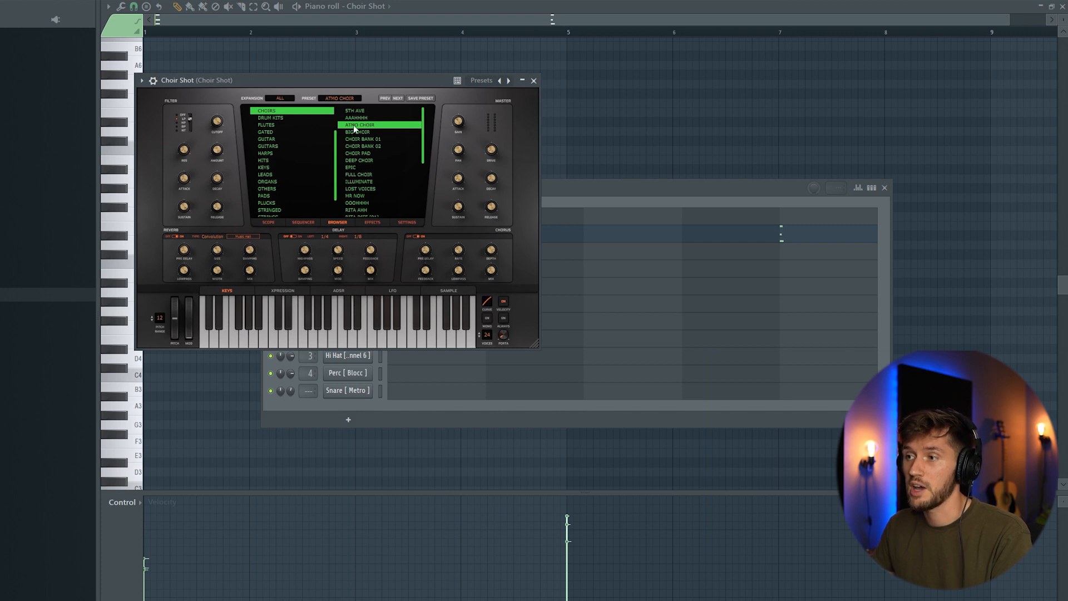
{"action": "left_click", "coordinate": [567, 196]}
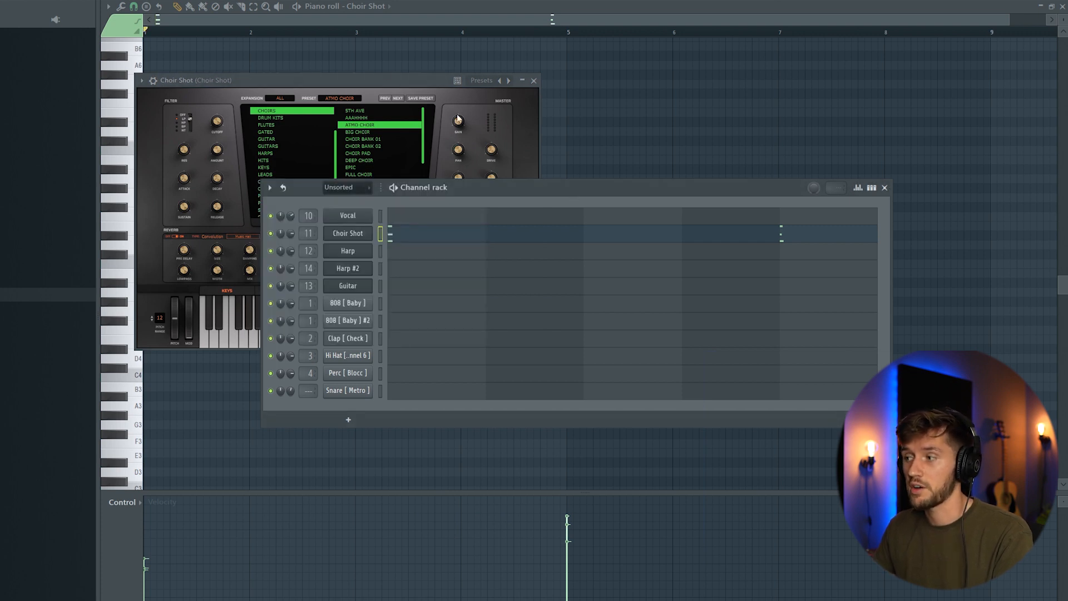
{"action": "key", "text": "space"}
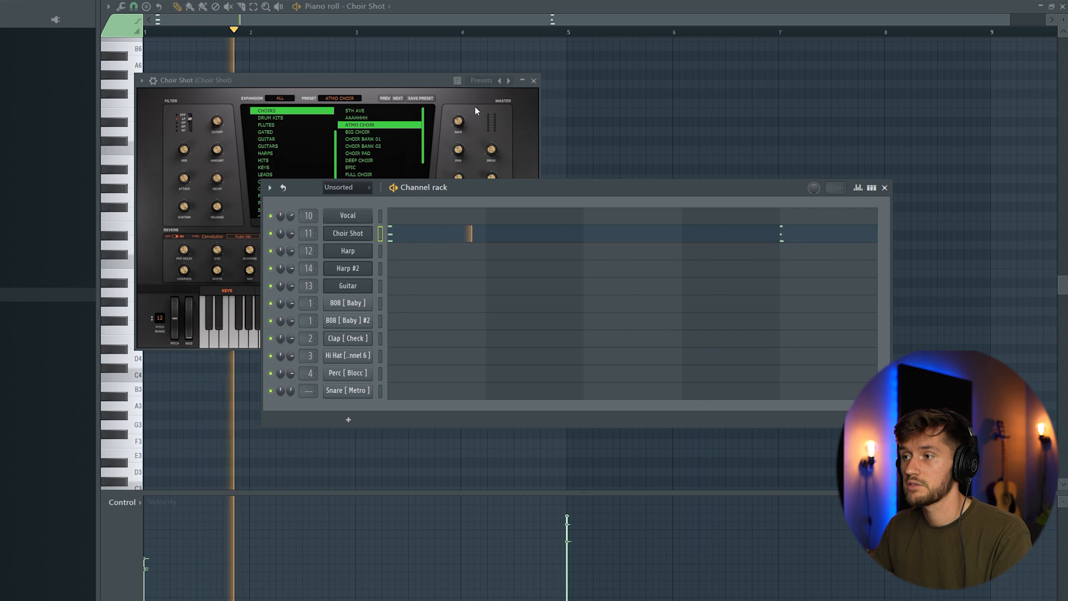
{"action": "key", "text": "space"}
Step: View Little AlterBoy's settings and preset list on the Choir Shot mixer track, keeping the current preset
{"action": "key", "text": "F9"}
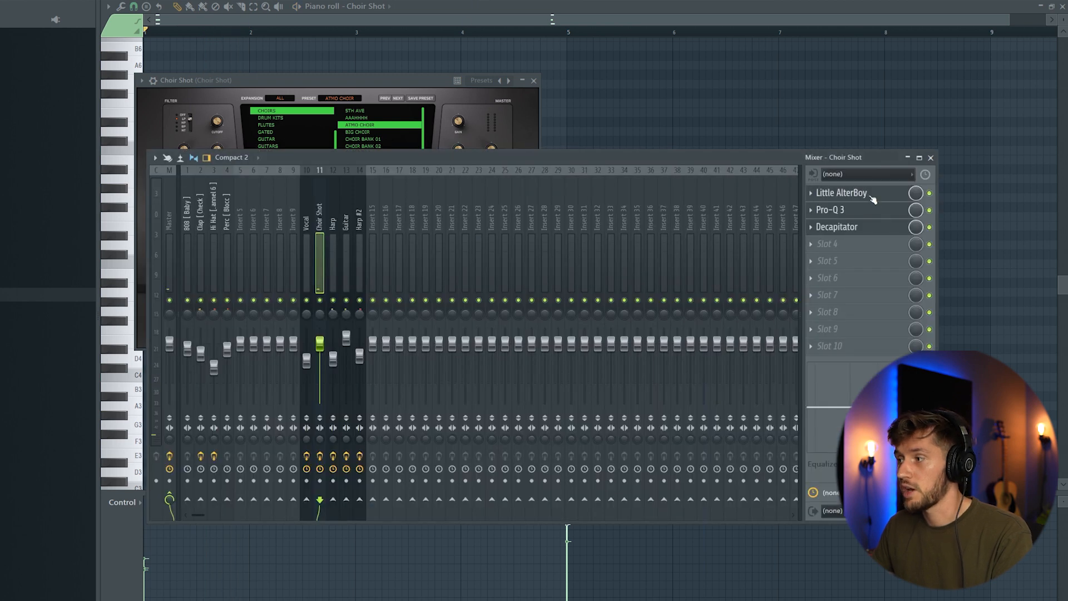
{"action": "left_click", "coordinate": [850, 193]}
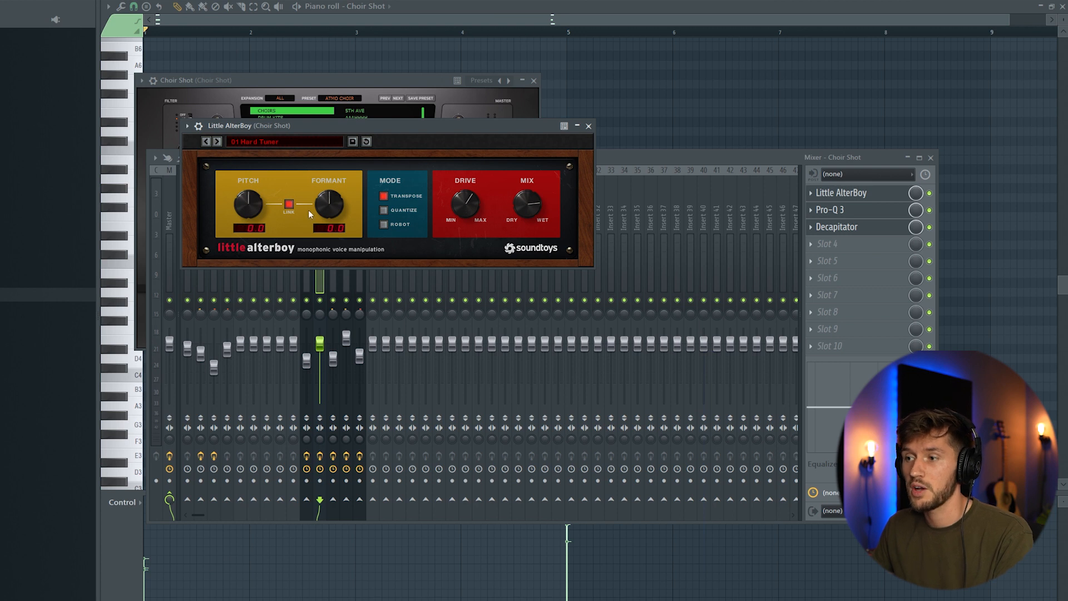
{"action": "left_click", "coordinate": [252, 142]}
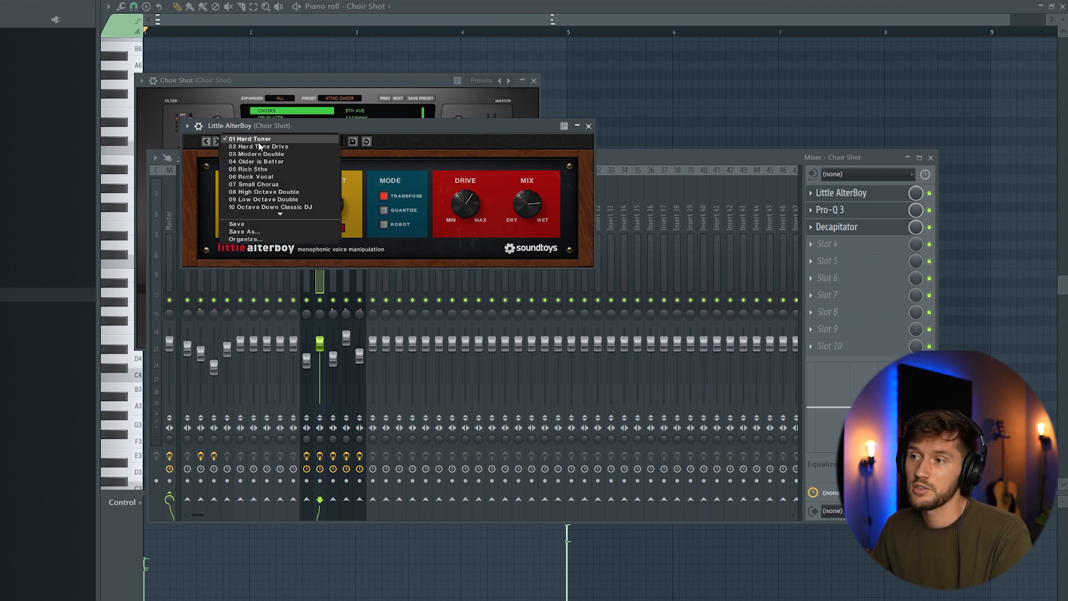
{"action": "left_click", "coordinate": [494, 138]}
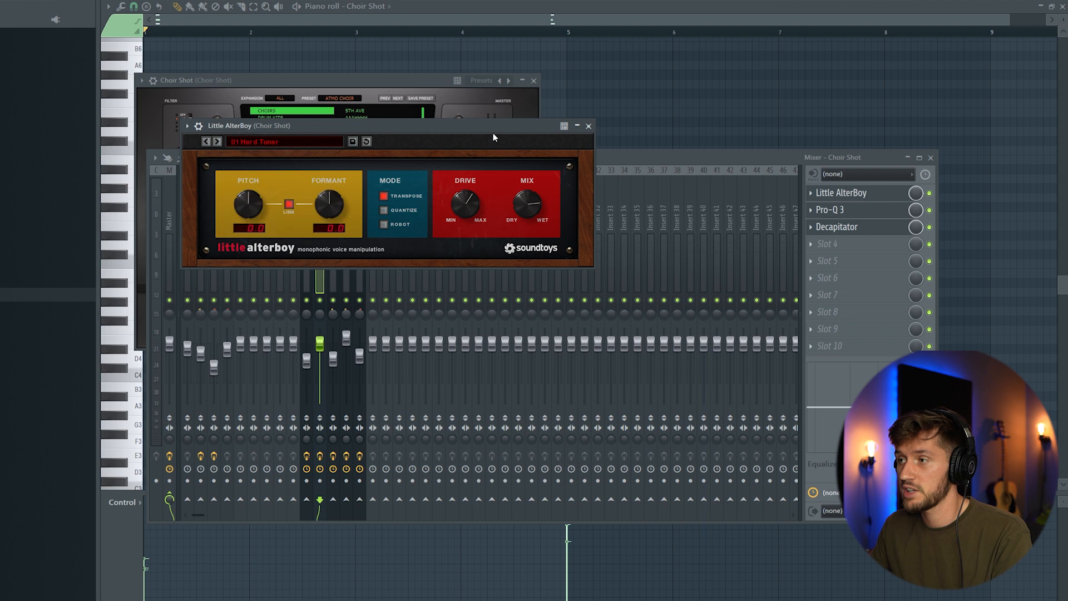
Step: View the Pro-Q 3 curve on the Choir Shot mixer track and audition the pattern while toggling the EQ
{"action": "left_click", "coordinate": [864, 215]}
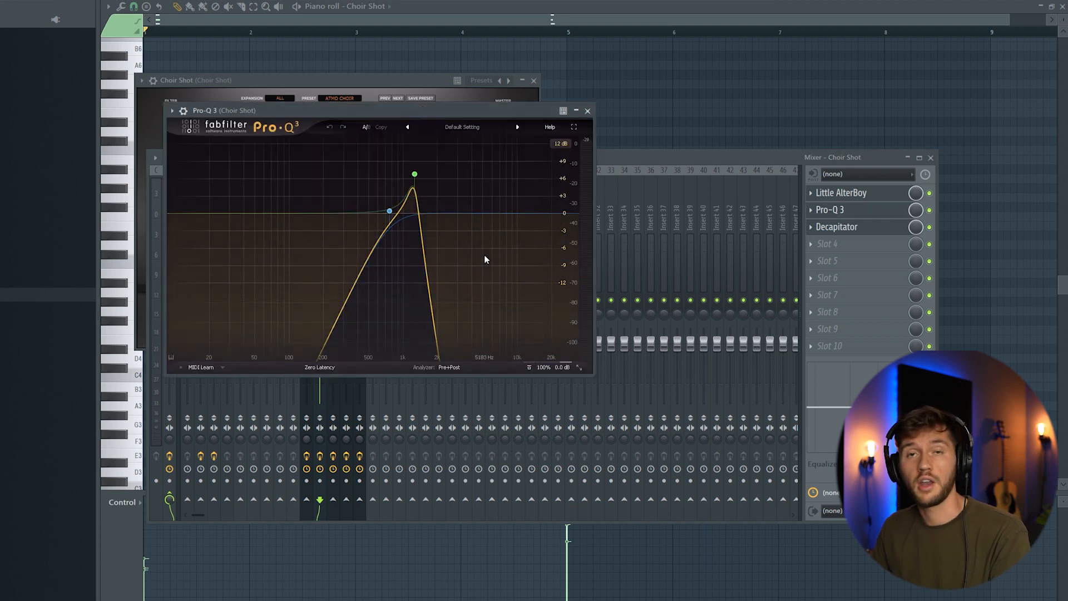
{"action": "left_click", "coordinate": [929, 210]}
{"action": "key", "text": "space"}
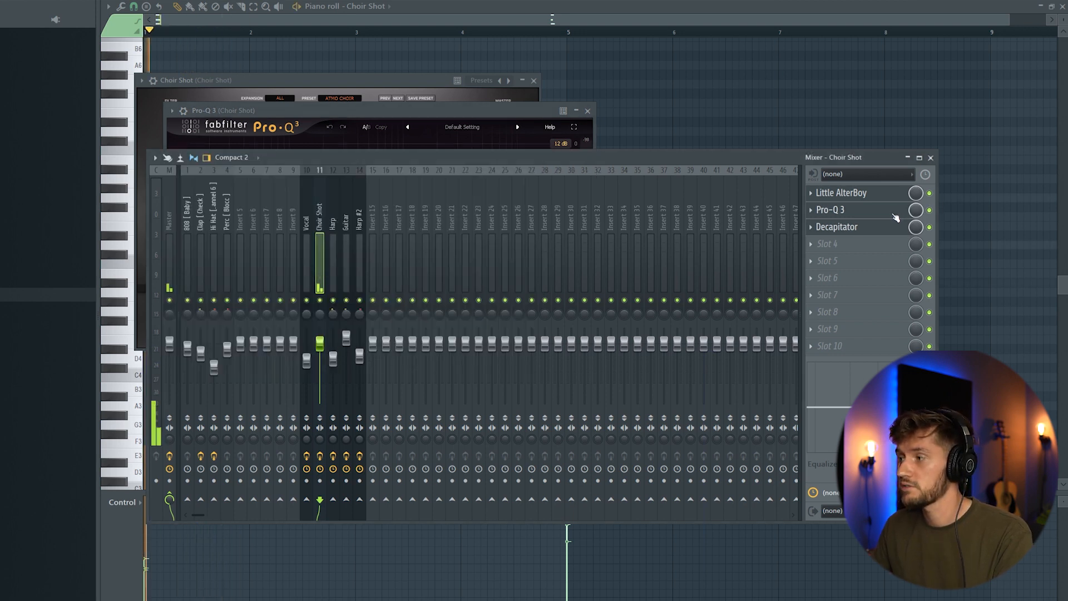
Step: View Decapitator's settings and preset on the Choir Shot mixer track and toggle the effect for comparison
{"action": "left_click", "coordinate": [851, 227]}
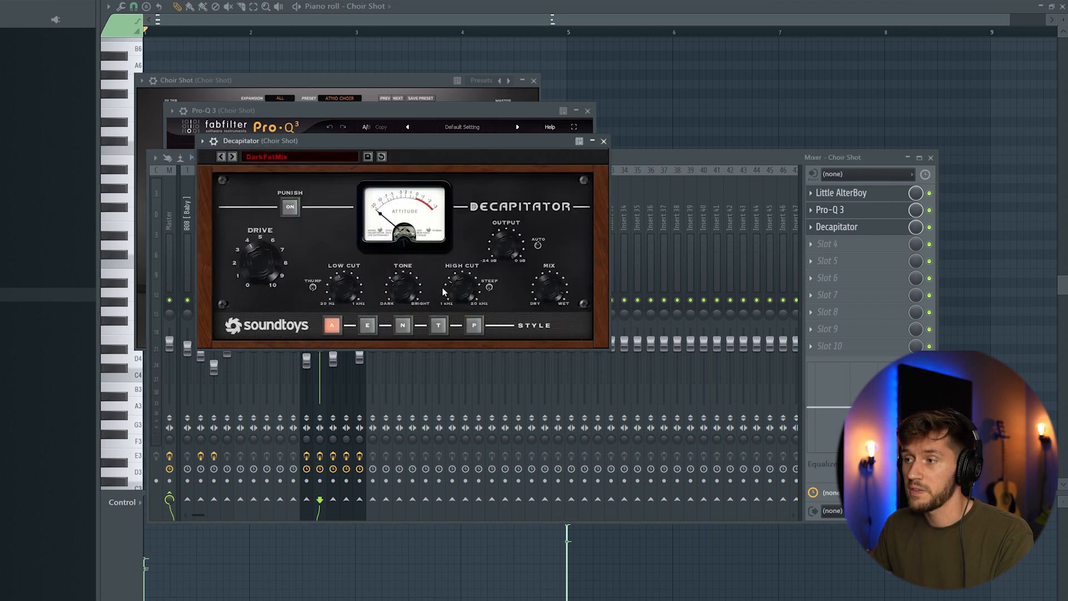
{"action": "left_click", "coordinate": [297, 154]}
{"action": "left_click", "coordinate": [295, 153]}
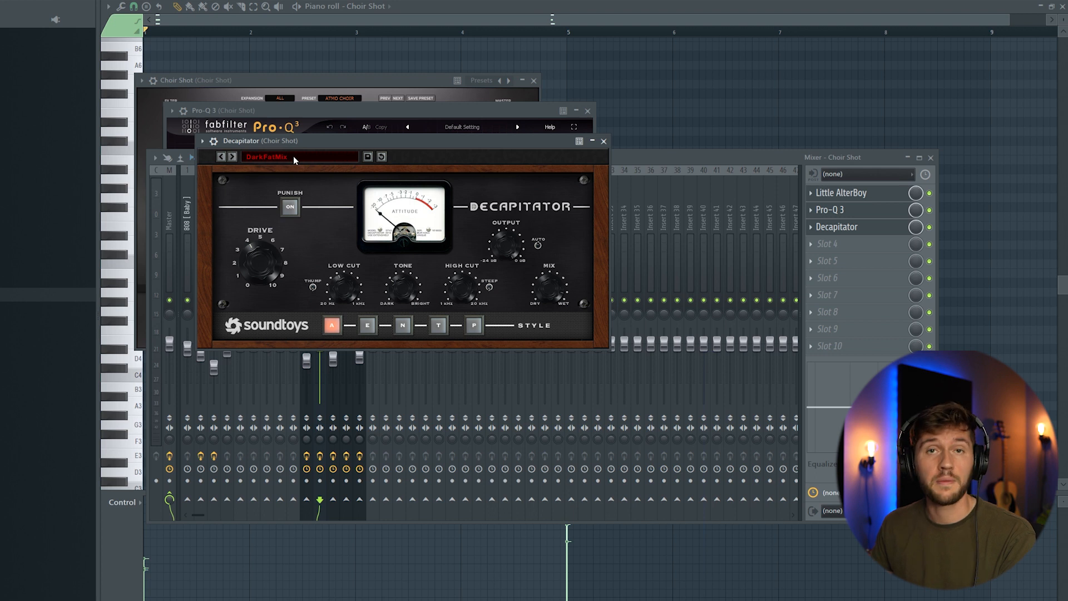
{"action": "left_click", "coordinate": [929, 228]}
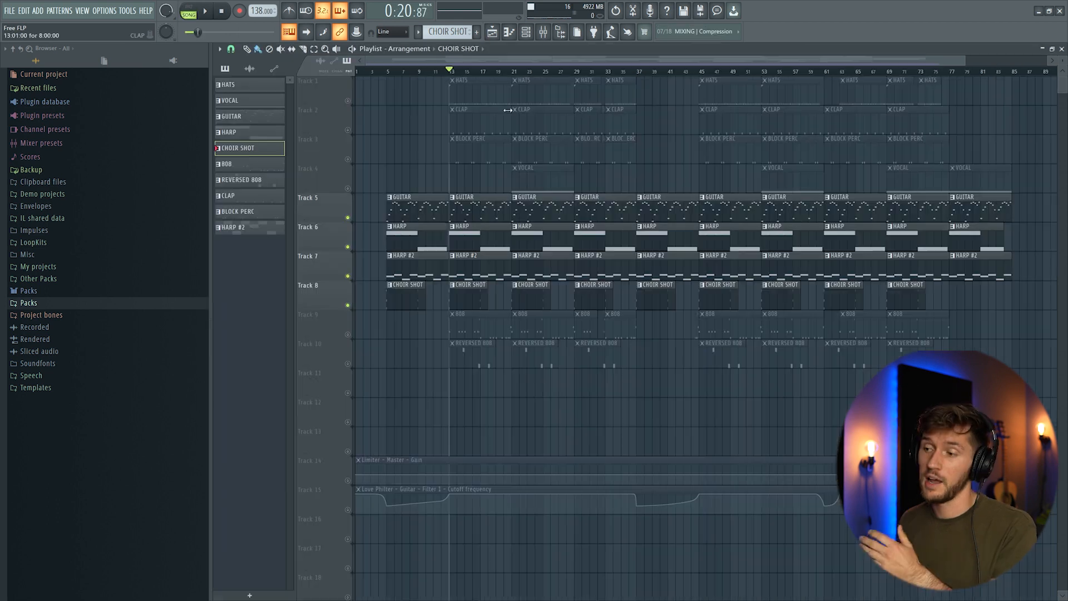
Step: Play the arrangement with the Choir Shot track added, and play the Vocal pattern in the piano roll
{"action": "key", "text": "space"}
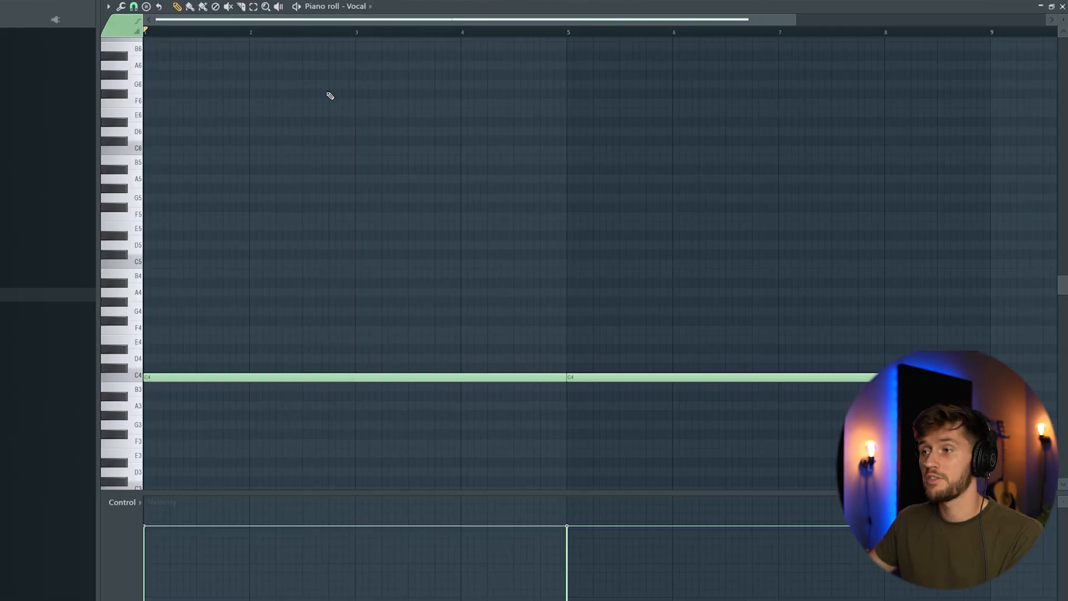
{"action": "scroll", "coordinate": [459, 169], "scroll_direction": "down", "scroll_amount": 5}
{"action": "scroll", "coordinate": [473, 188], "scroll_direction": "down", "scroll_amount": 1}
{"action": "key", "text": "space"}
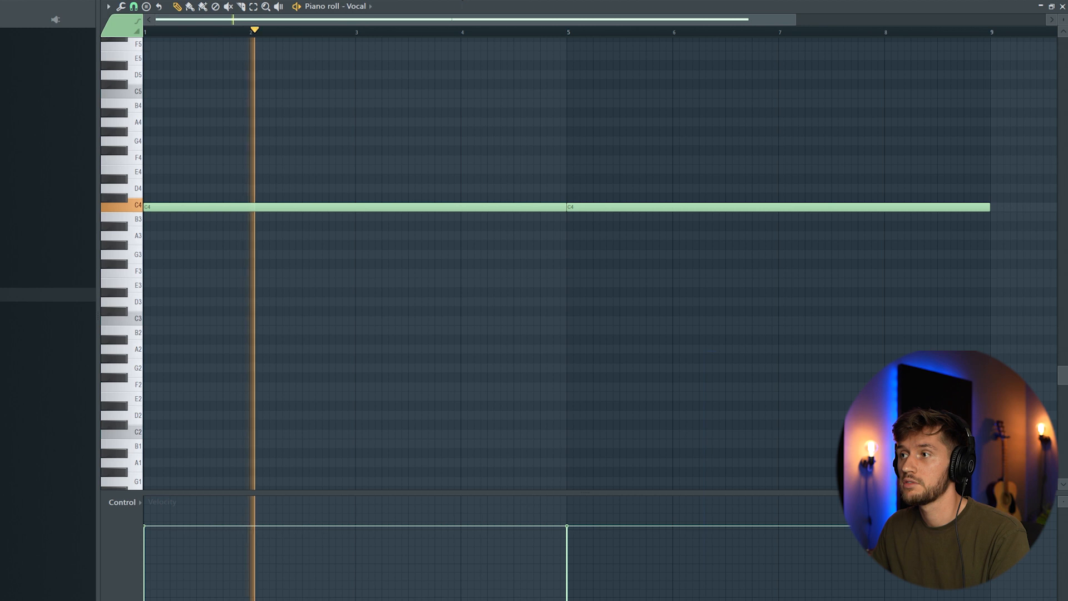
Step: Open the Vocal channel's instrument to view its preset while the pattern plays
{"action": "key", "text": "F6"}
{"action": "left_click", "coordinate": [340, 217]}
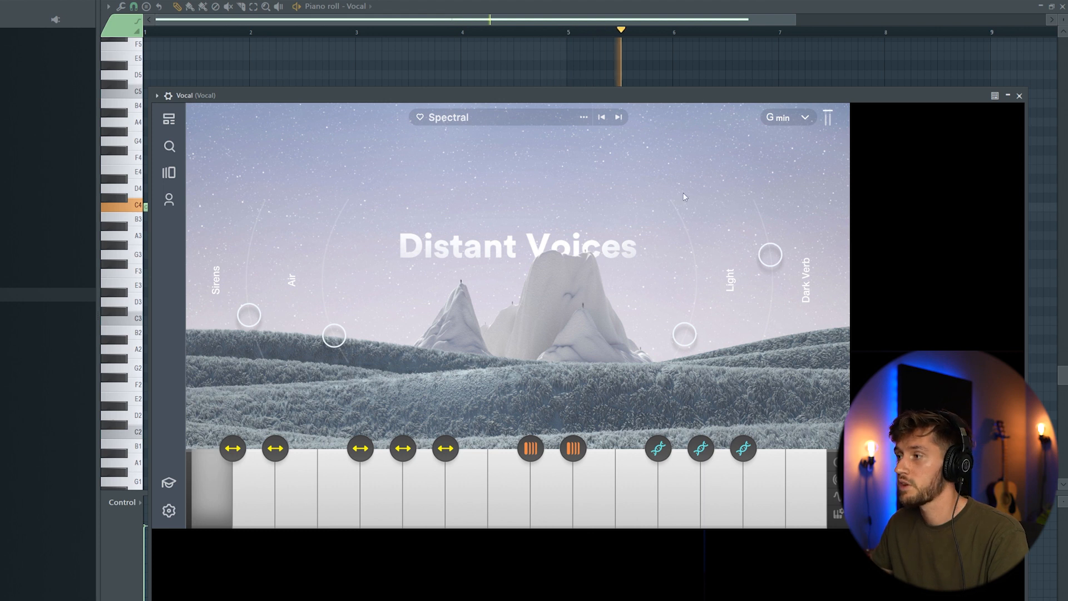
{"action": "left_click", "coordinate": [479, 15]}
Step: Enable Pro-Q 3 on the Vocal mixer track during playback and inspect its midrange boost and high-cut bands
{"action": "key", "text": "F9"}
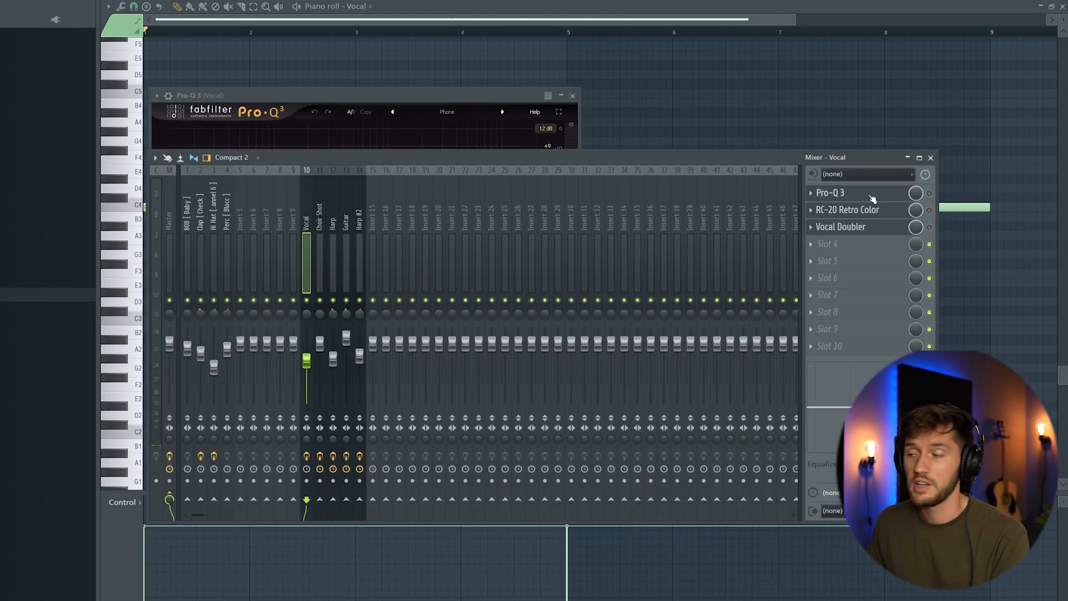
{"action": "left_click", "coordinate": [872, 194]}
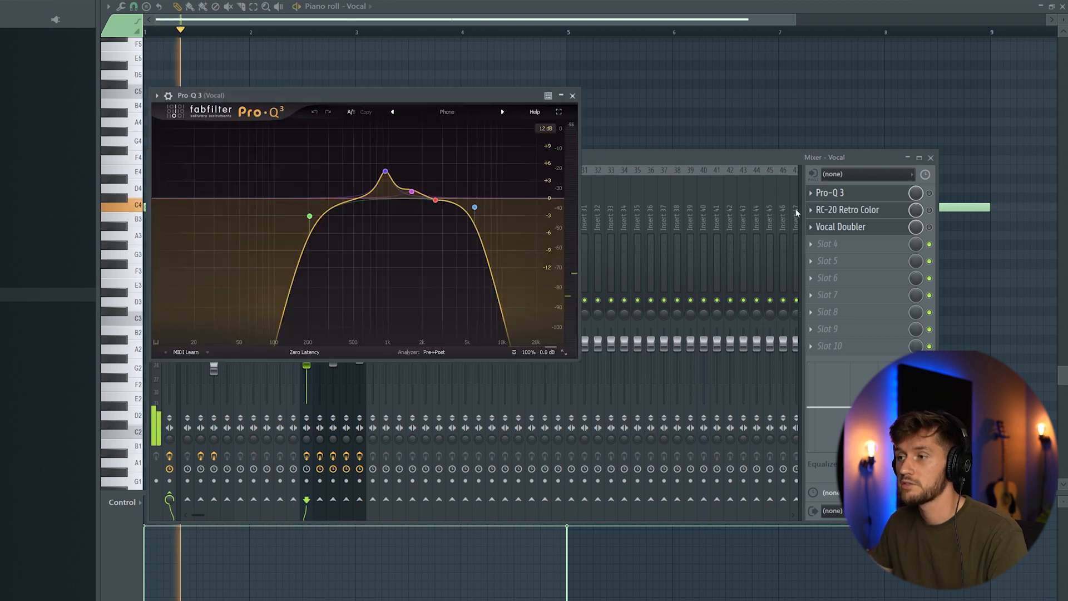
{"action": "left_click", "coordinate": [929, 194]}
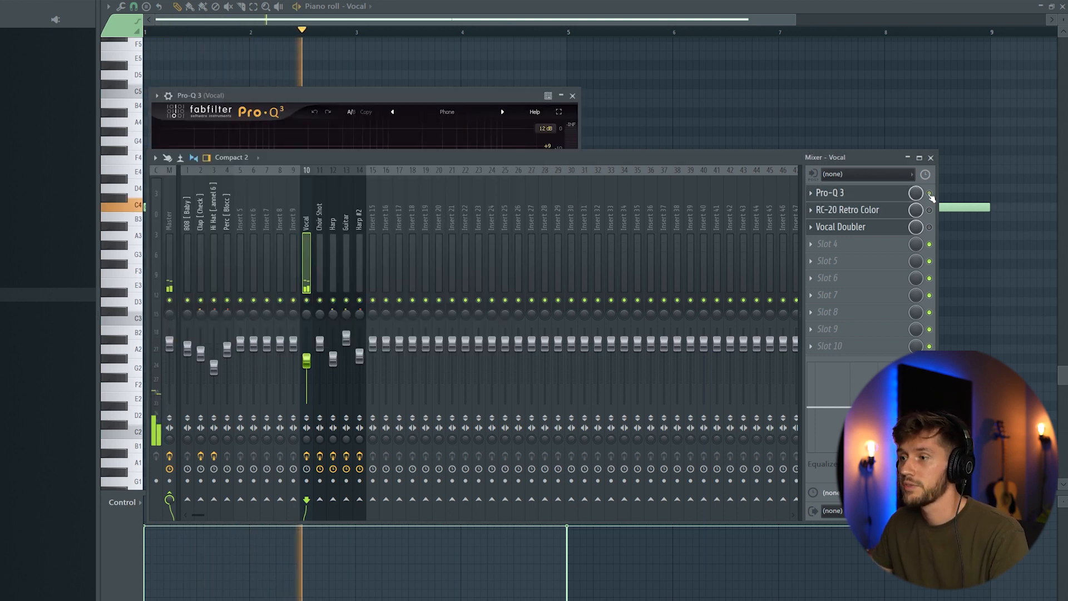
{"action": "left_click", "coordinate": [398, 122]}
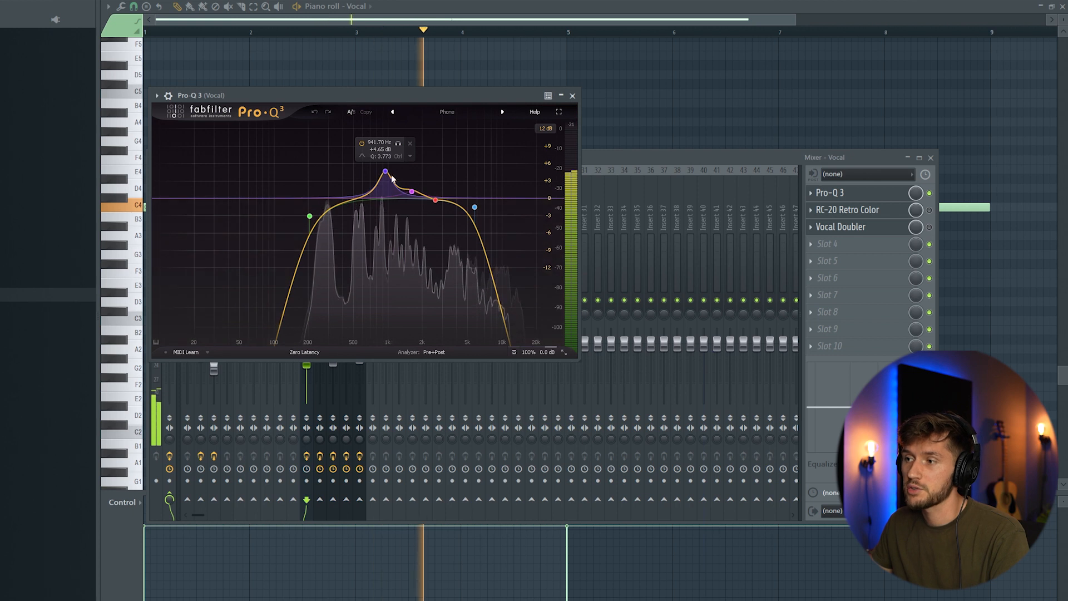
{"action": "left_click", "coordinate": [475, 207]}
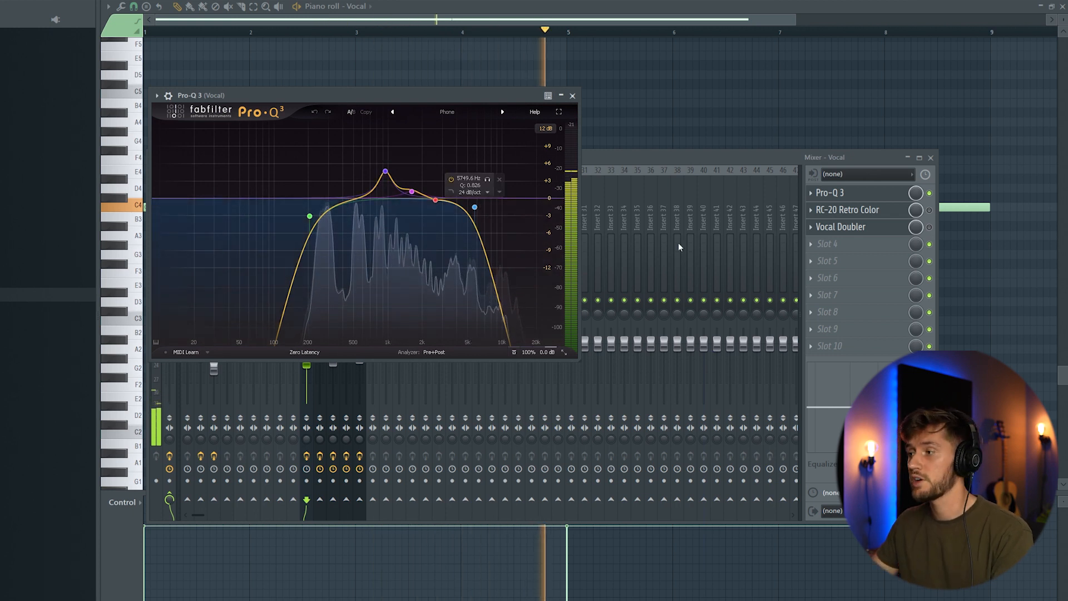
Step: Enable RC-20 Retro Color on the Vocal mixer track, view its settings and preset, and open Vocal Doubler
{"action": "left_click", "coordinate": [930, 212]}
{"action": "left_click", "coordinate": [850, 212]}
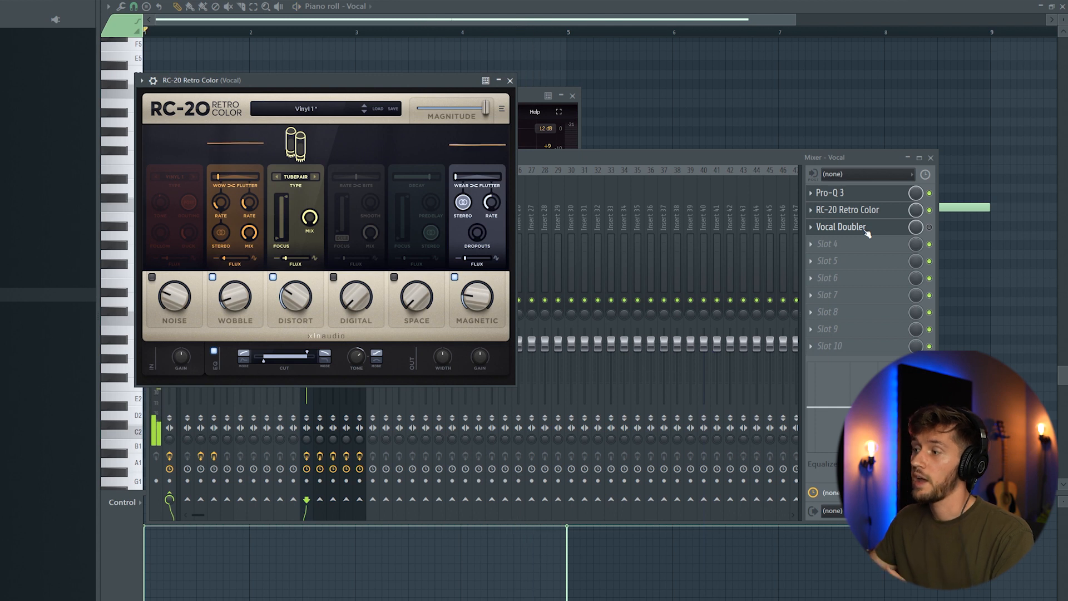
{"action": "left_click", "coordinate": [893, 227]}
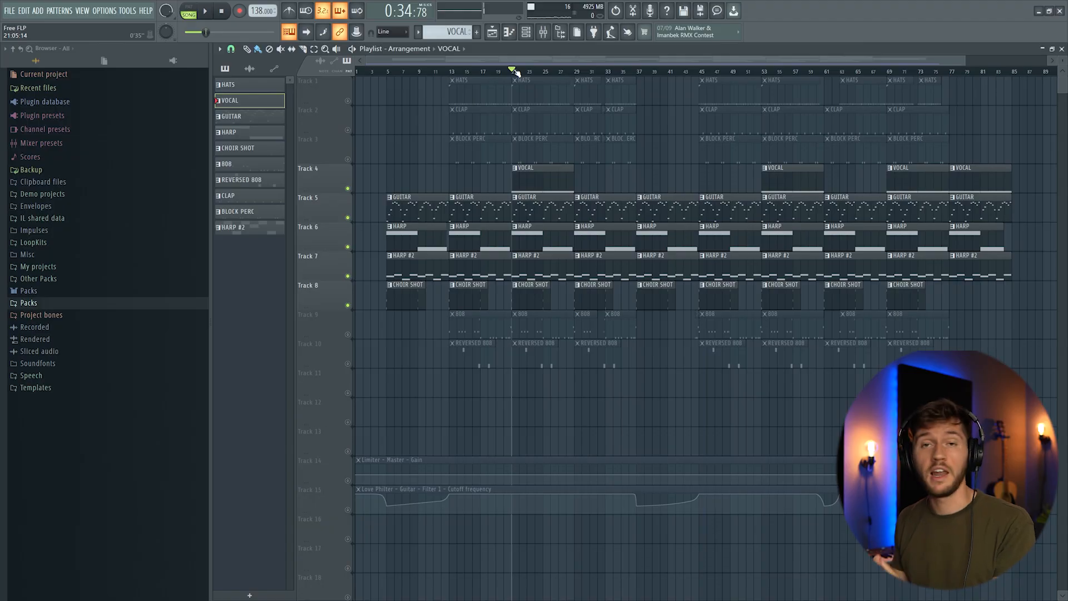
Step: Play the arrangement from bar 21 with the Vocal track included
{"action": "key", "text": "space"}
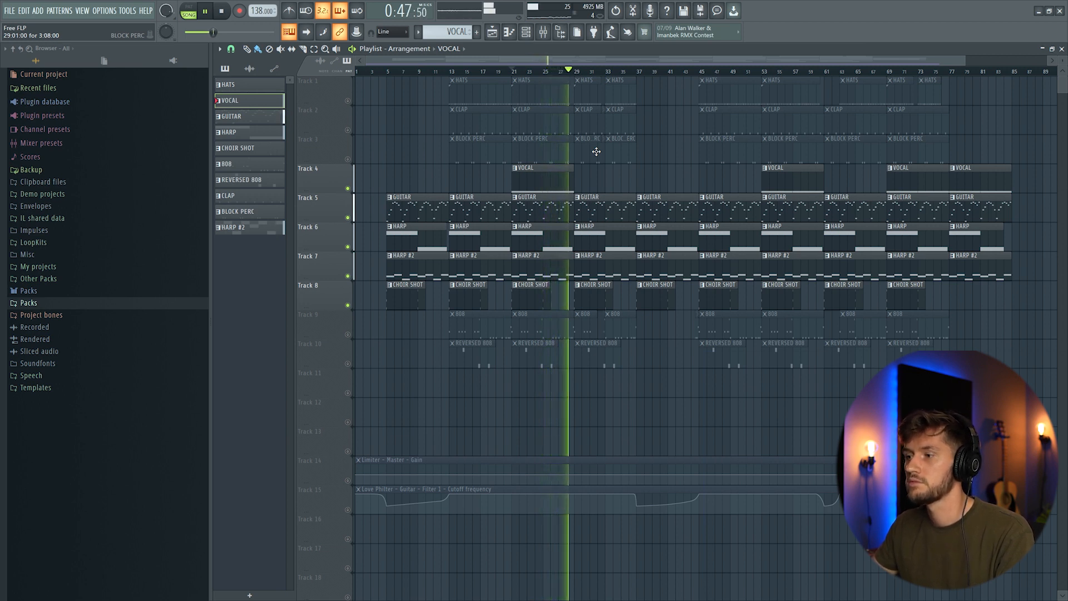
{"action": "key", "text": "space"}
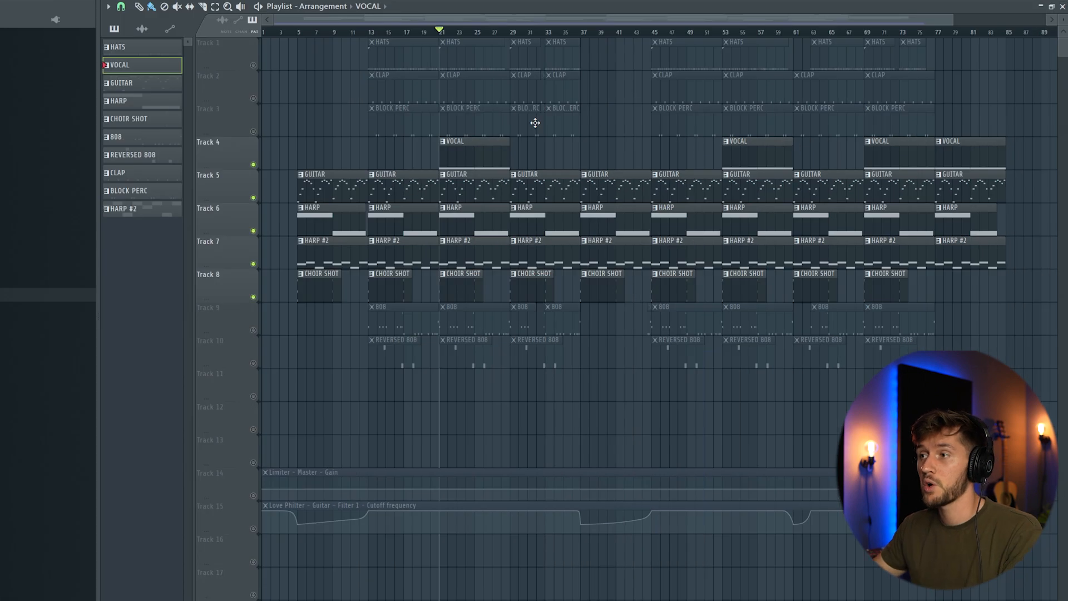
Step: Play the Clap pattern in the piano roll, and play the arrangement with the Clap track enabled
{"action": "double_click", "coordinate": [463, 98]}
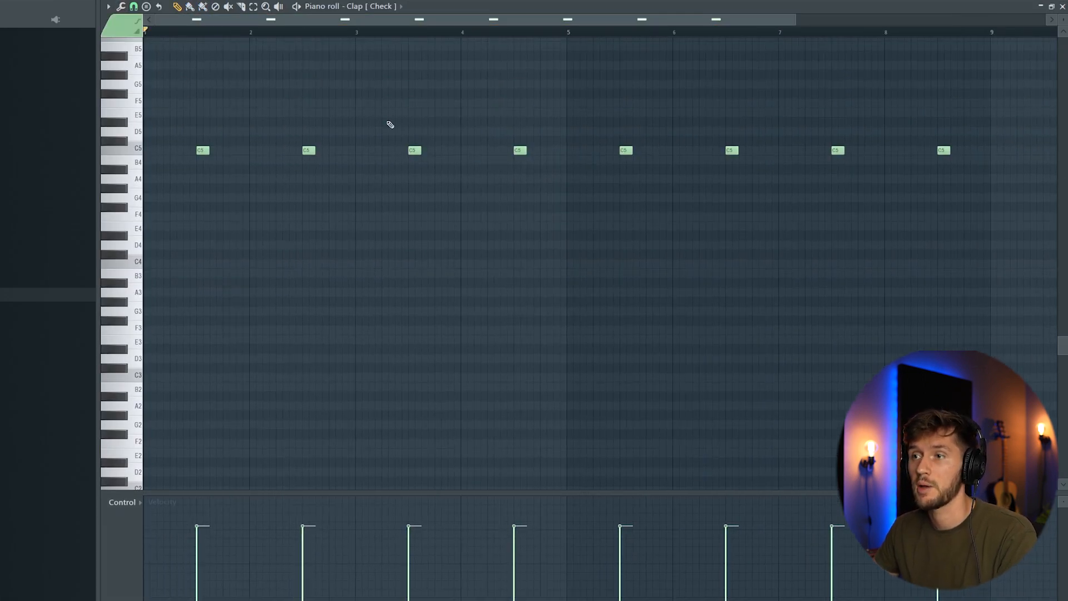
{"action": "key", "text": "space"}
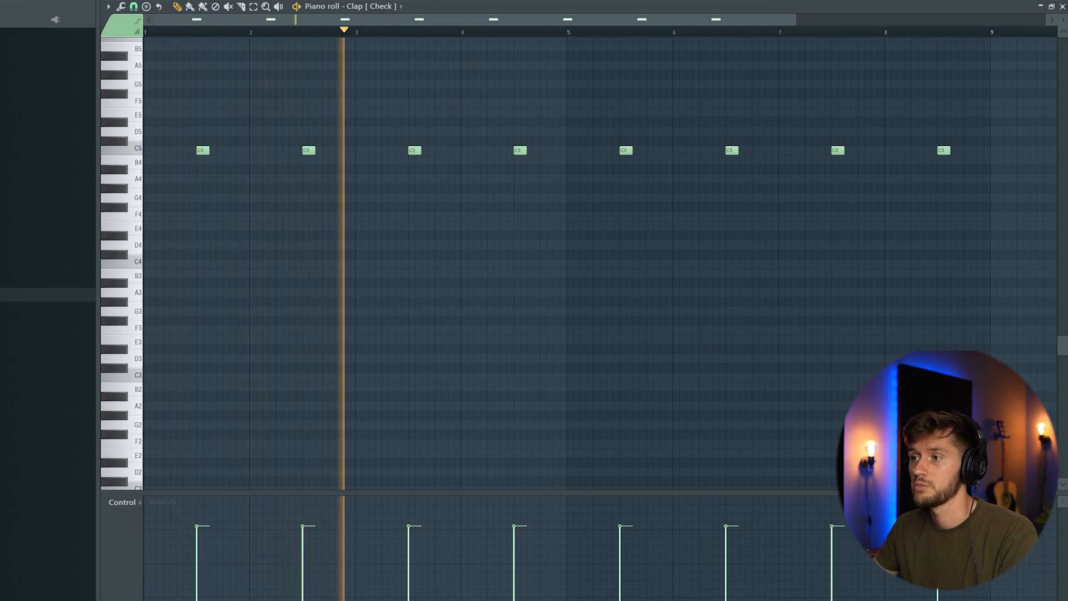
{"action": "key", "text": "F5"}
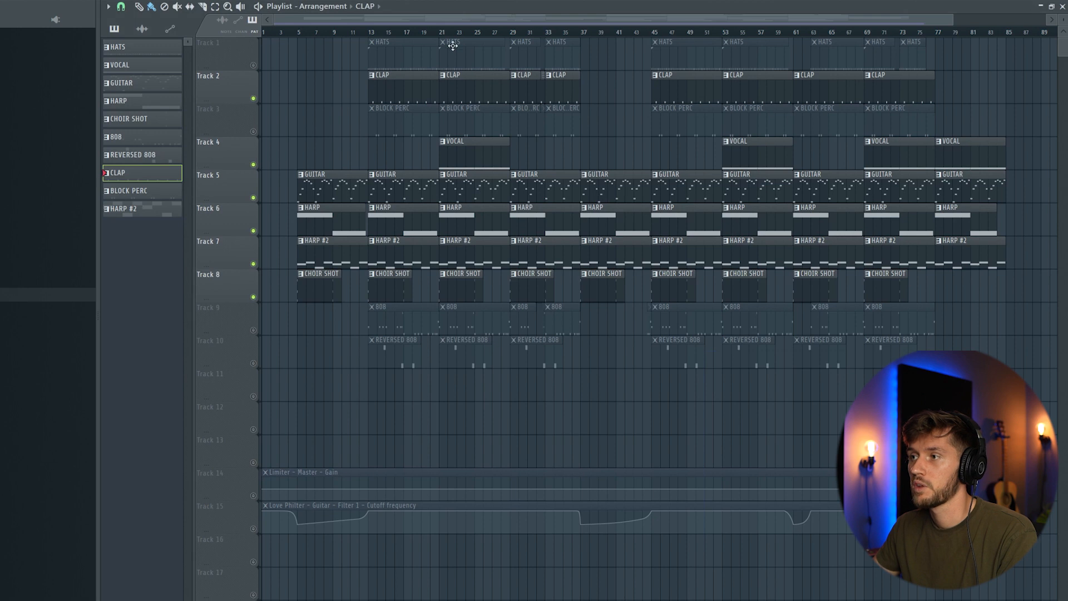
{"action": "key", "text": "space"}
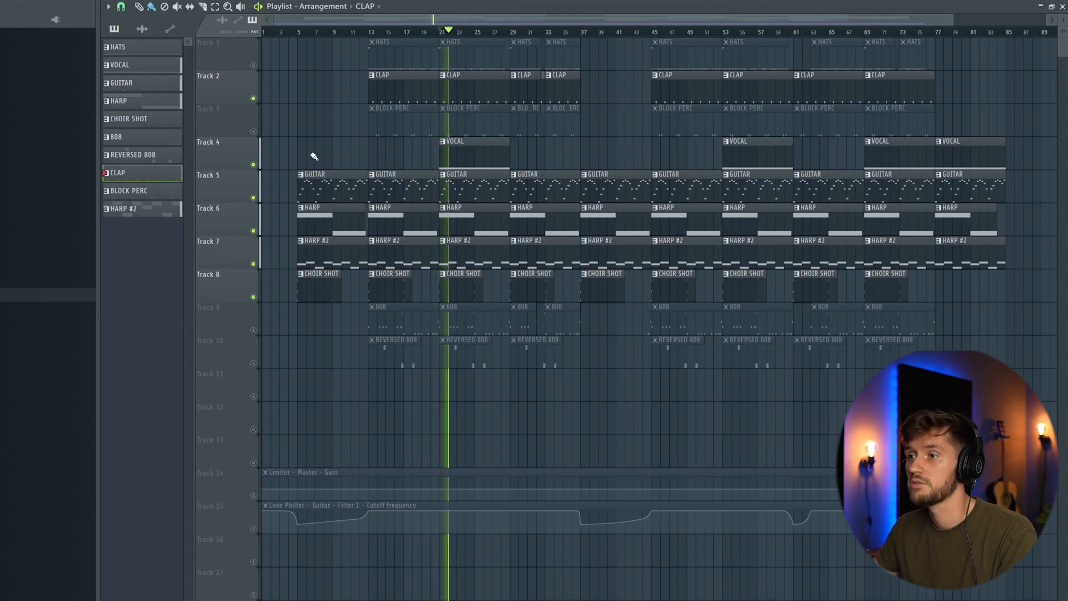
Step: Enable the Block Perc track during playback and view its pattern in the piano roll
{"action": "left_click", "coordinate": [259, 134]}
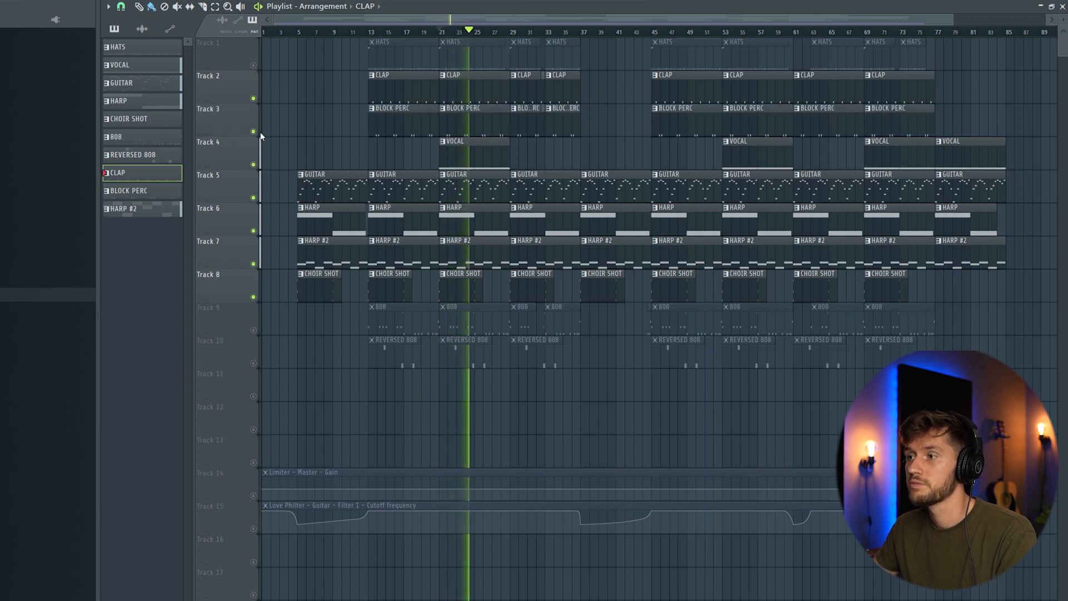
{"action": "double_click", "coordinate": [479, 131]}
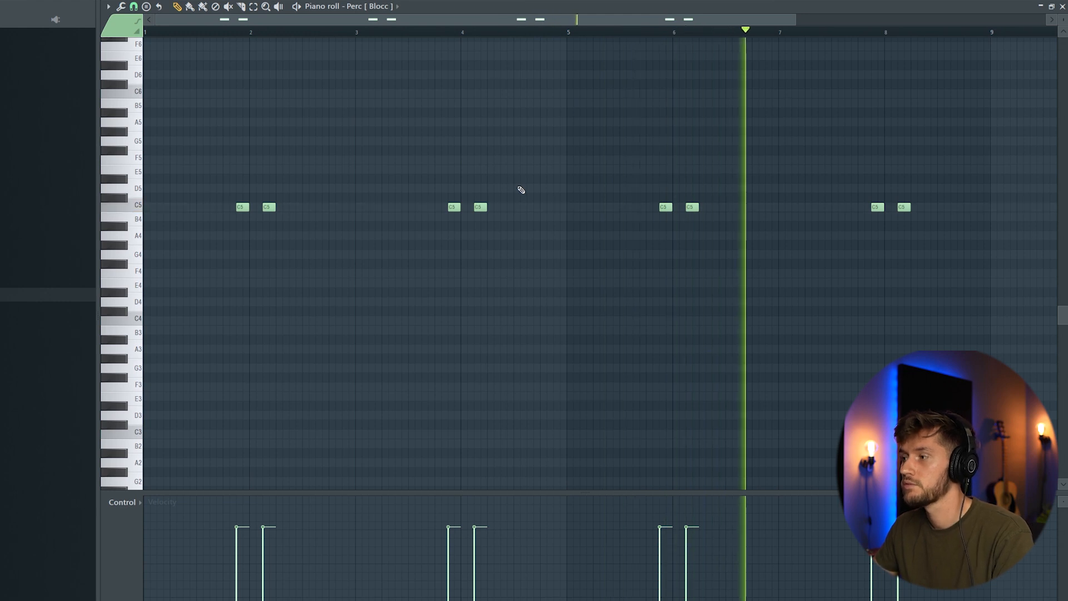
{"action": "key", "text": "F5"}
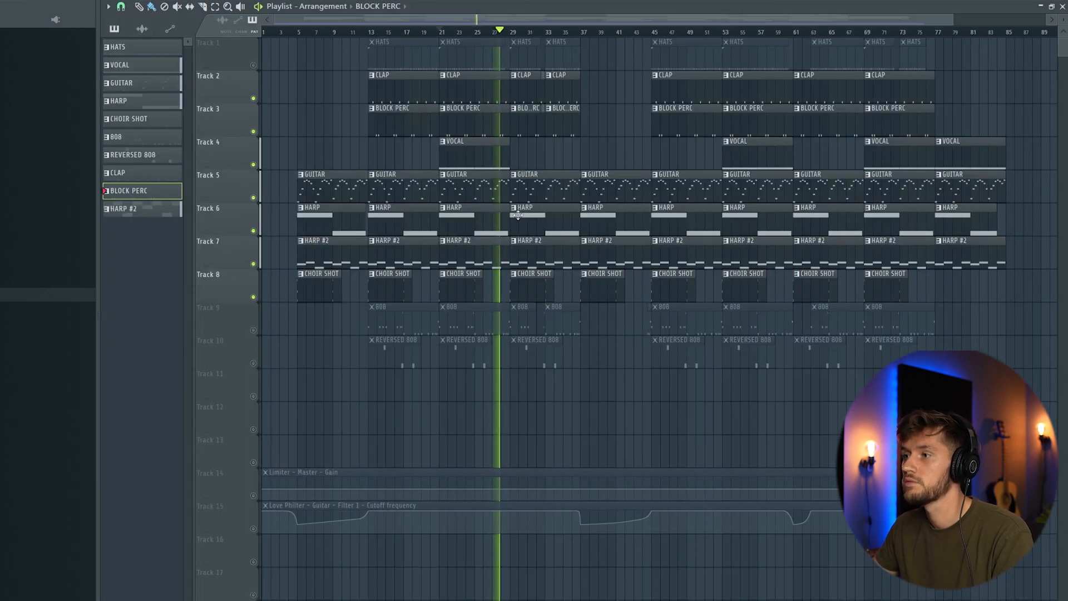
{"action": "key", "text": "space"}
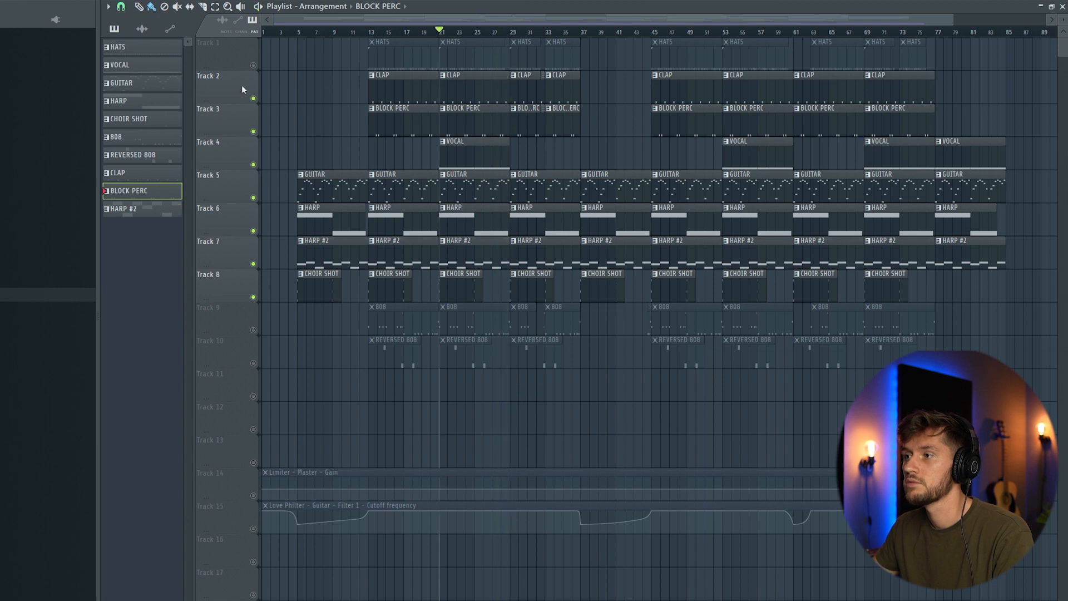
Step: Open the Hats pattern in the piano roll and play its hi-hat rolls along with the arrangement
{"action": "double_click", "coordinate": [487, 50]}
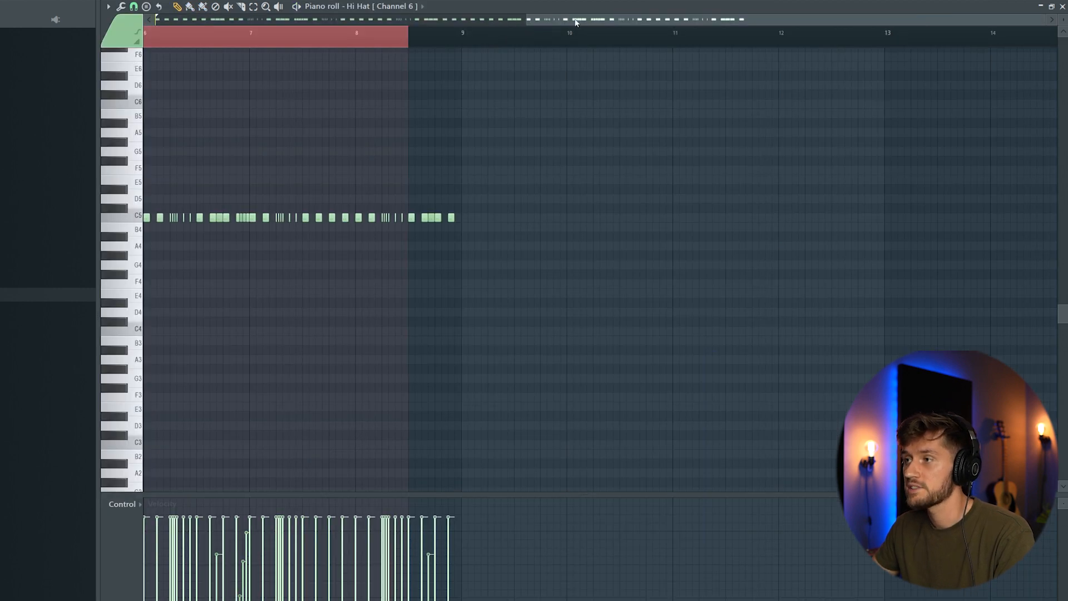
{"action": "key", "text": "space"}
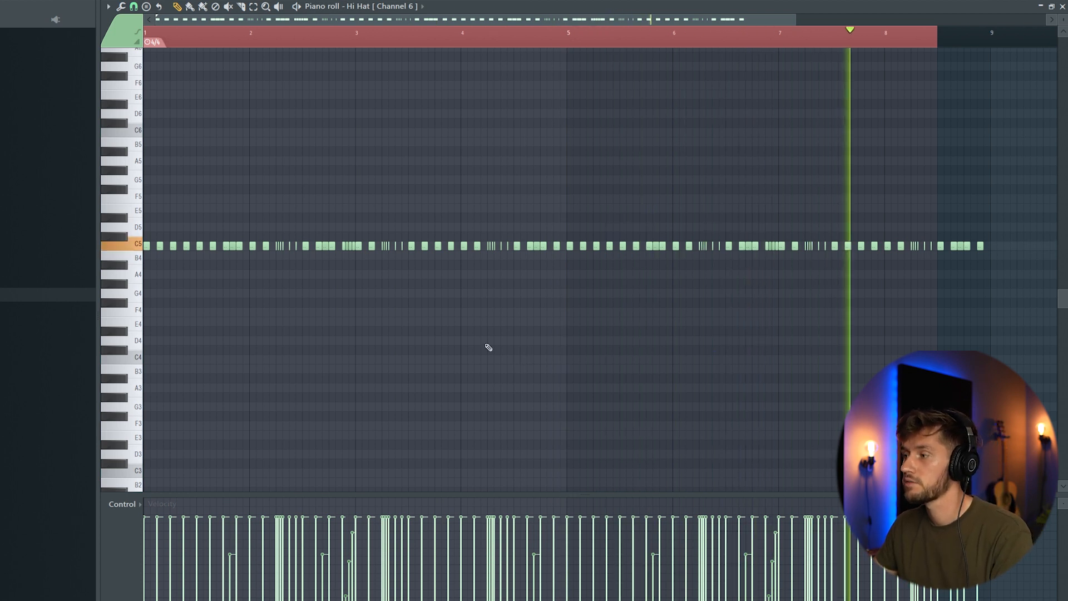
{"action": "key", "text": "space"}
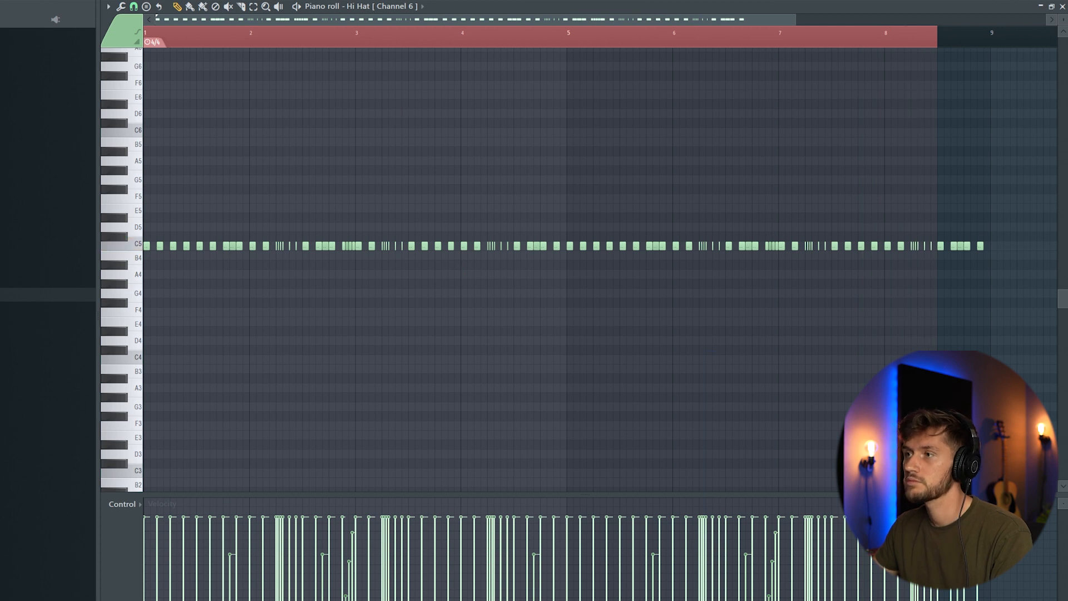
{"action": "key", "text": "F7"}
{"action": "key", "text": "space"}
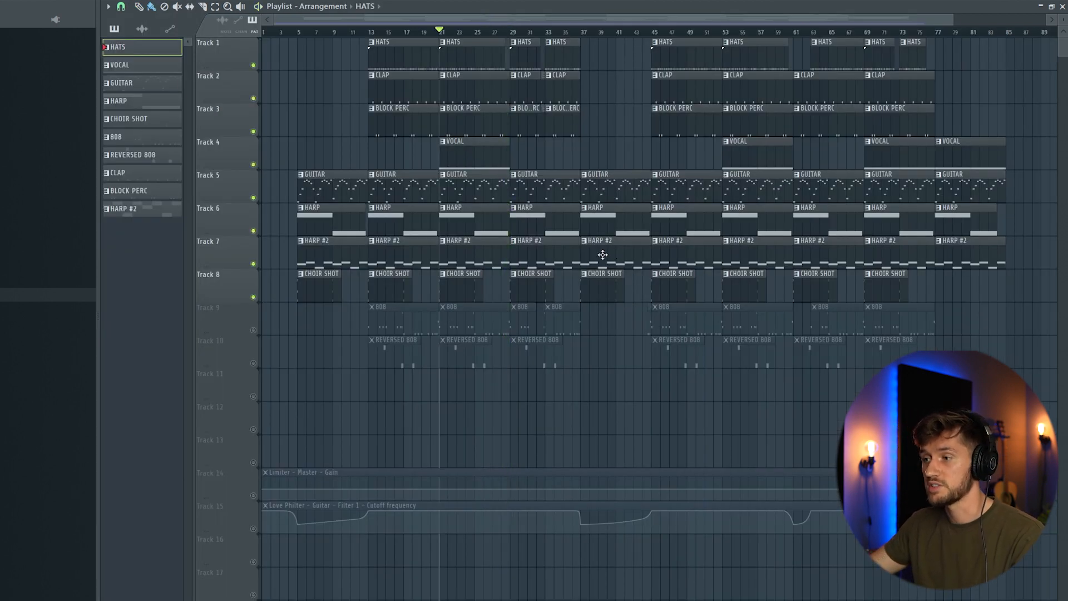
Step: Open the 808 pattern in the piano roll and play it within the arrangement
{"action": "double_click", "coordinate": [470, 320]}
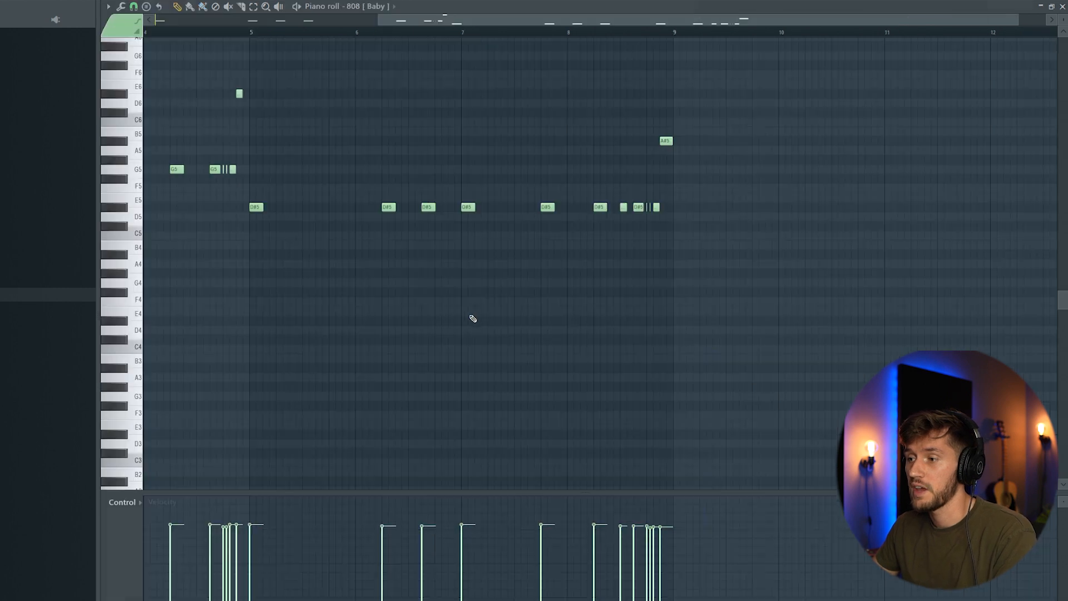
{"action": "scroll", "coordinate": [507, 22], "scroll_direction": "up", "scroll_amount": 3}
{"action": "scroll", "coordinate": [479, 121], "scroll_direction": "up", "scroll_amount": 2}
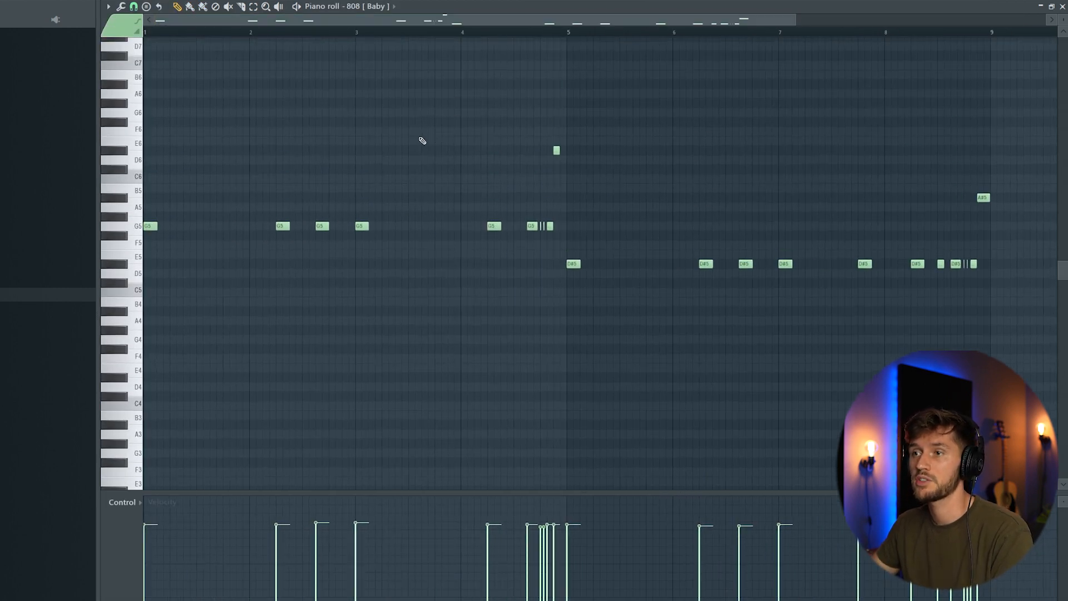
{"action": "key", "text": "space"}
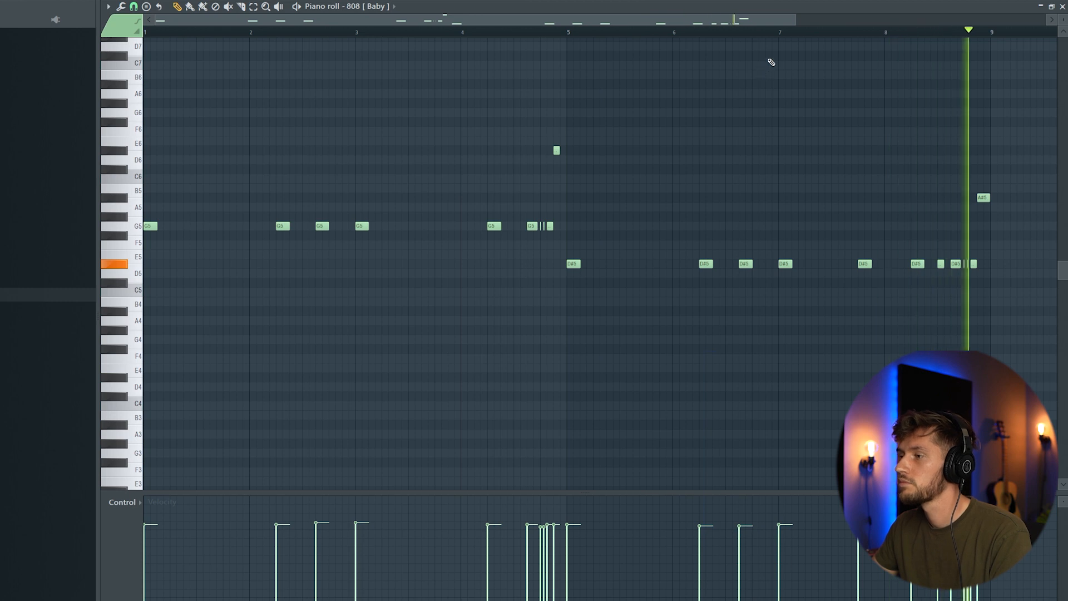
Step: Replay the 808 pattern while examining its short note rolls and high notes up close in both halves
{"action": "left_click_drag", "start_coordinate": [794, 21], "coordinate": [539, 22]}
{"action": "key", "text": "space"}
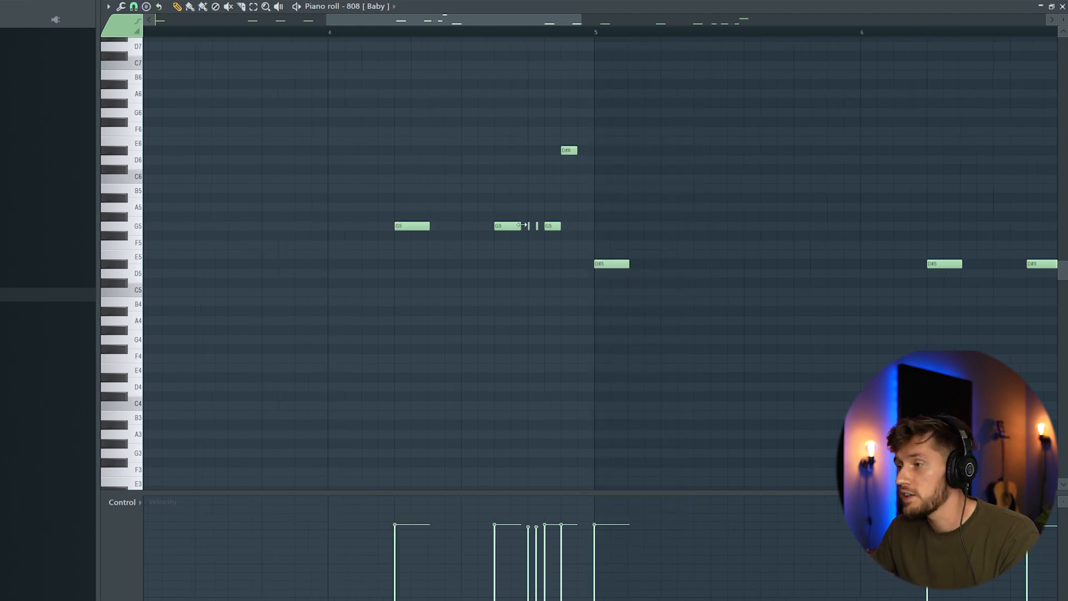
{"action": "key", "text": "space"}
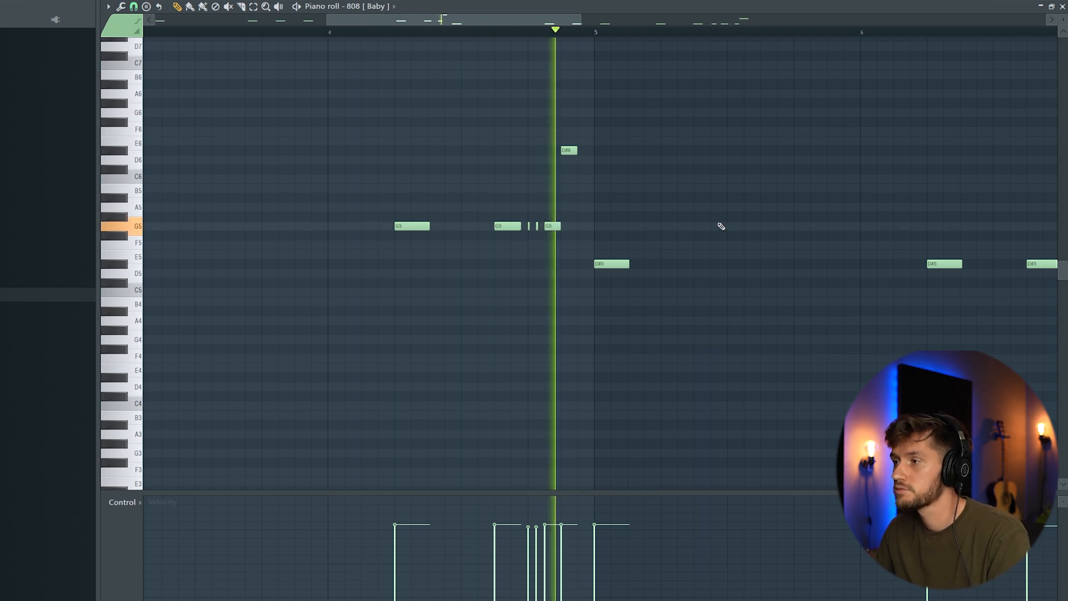
{"action": "left_click_drag", "start_coordinate": [582, 20], "coordinate": [800, 20]}
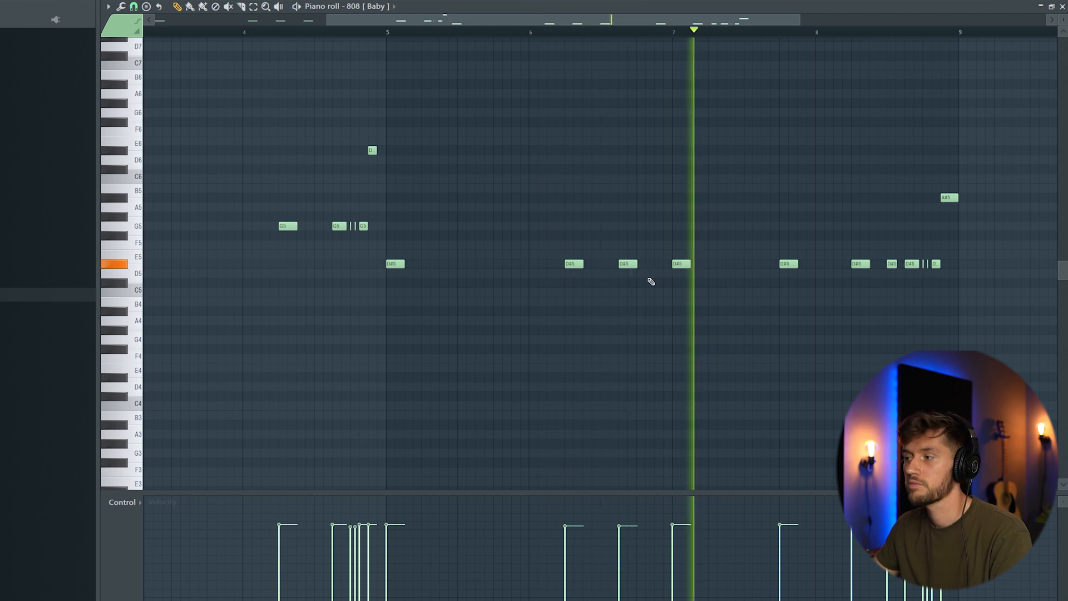
{"action": "left_click_drag", "start_coordinate": [328, 20], "coordinate": [598, 19]}
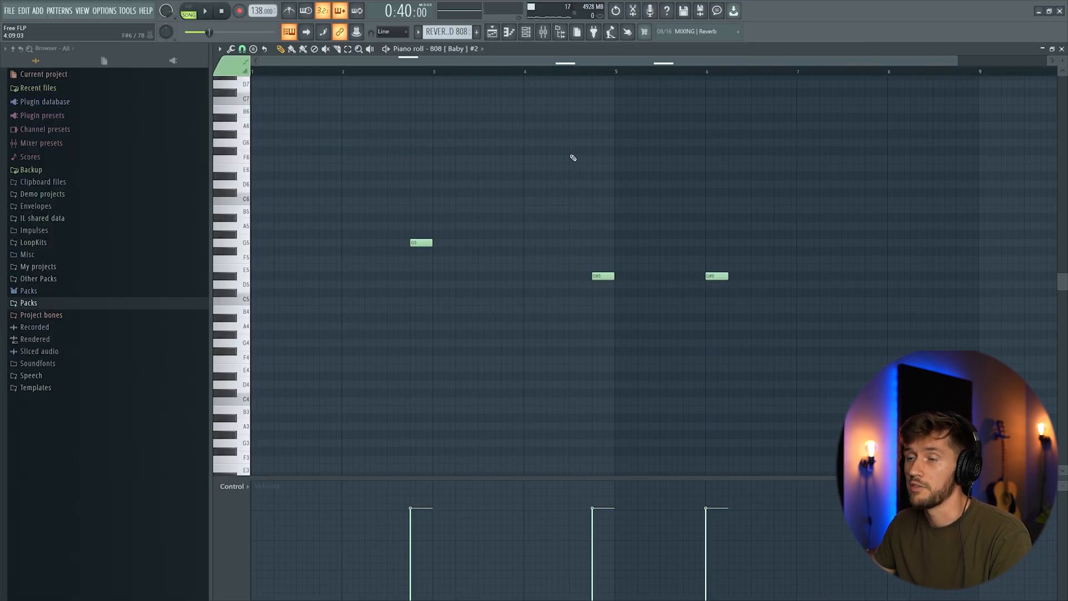
Step: View the 808 [ Baby ] sampler's settings and the reversed 808 channel's volume envelope and sample settings
{"action": "left_click", "coordinate": [526, 32]}
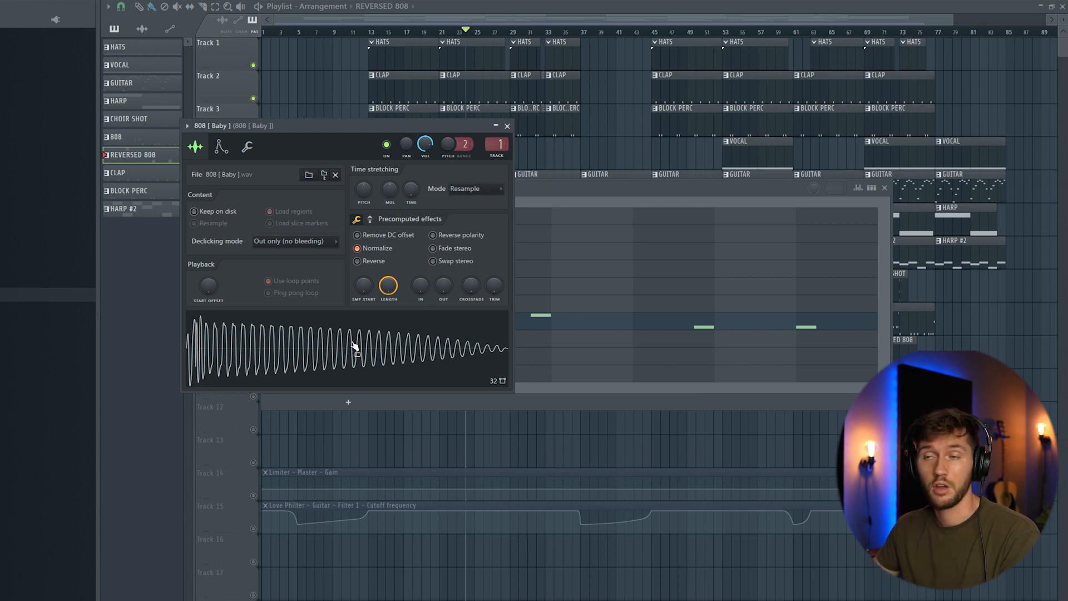
{"action": "left_click", "coordinate": [547, 191]}
{"action": "left_click", "coordinate": [372, 321]}
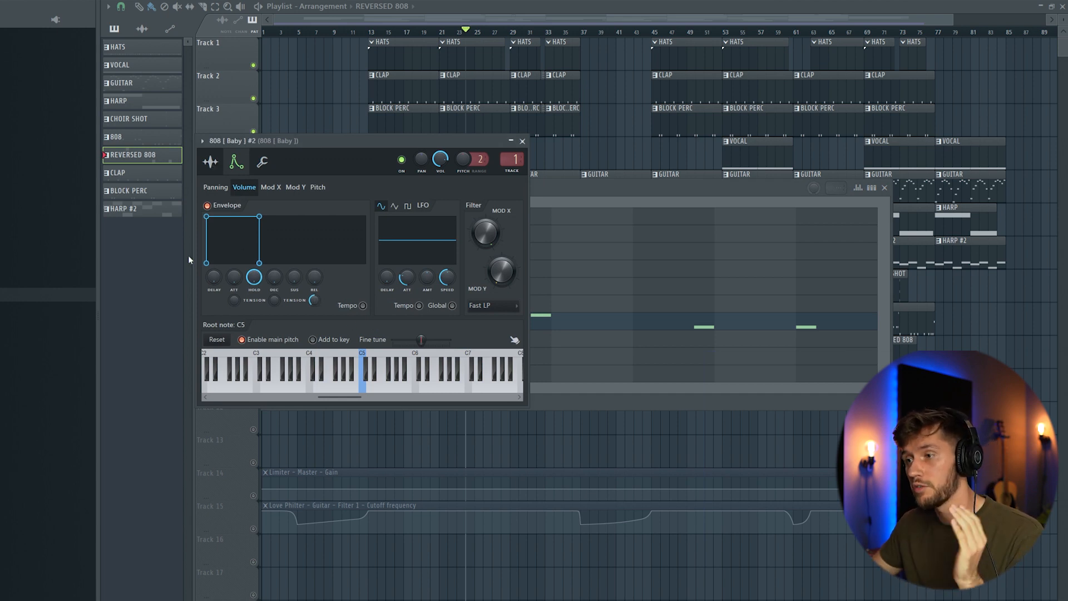
{"action": "left_click", "coordinate": [211, 161]}
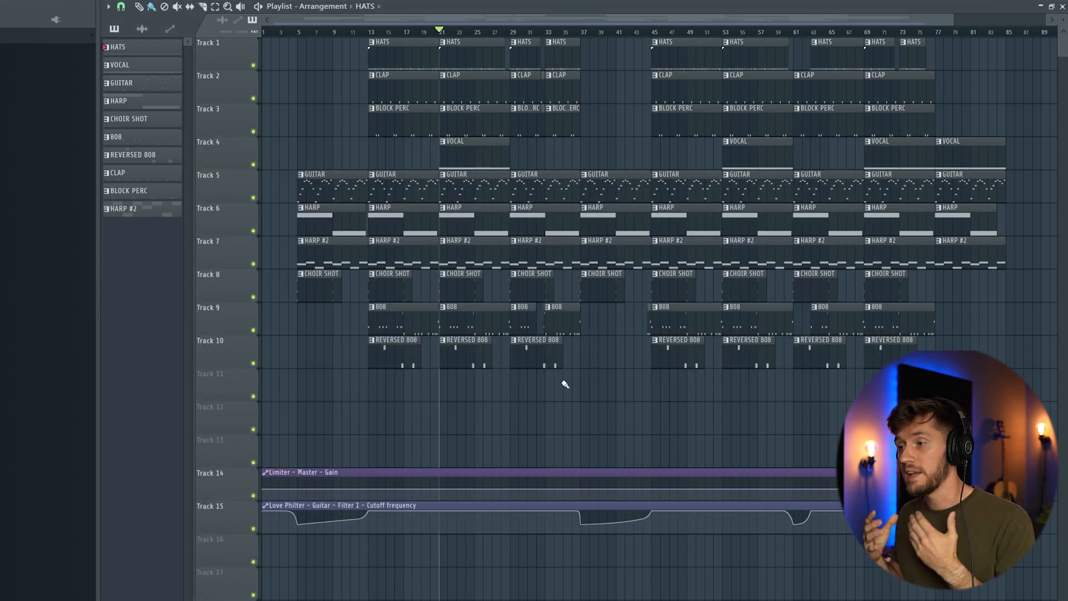
Step: Play the full arrangement from bar 21 with the 808 and Reversed 808 tracks included
{"action": "key", "text": "space"}
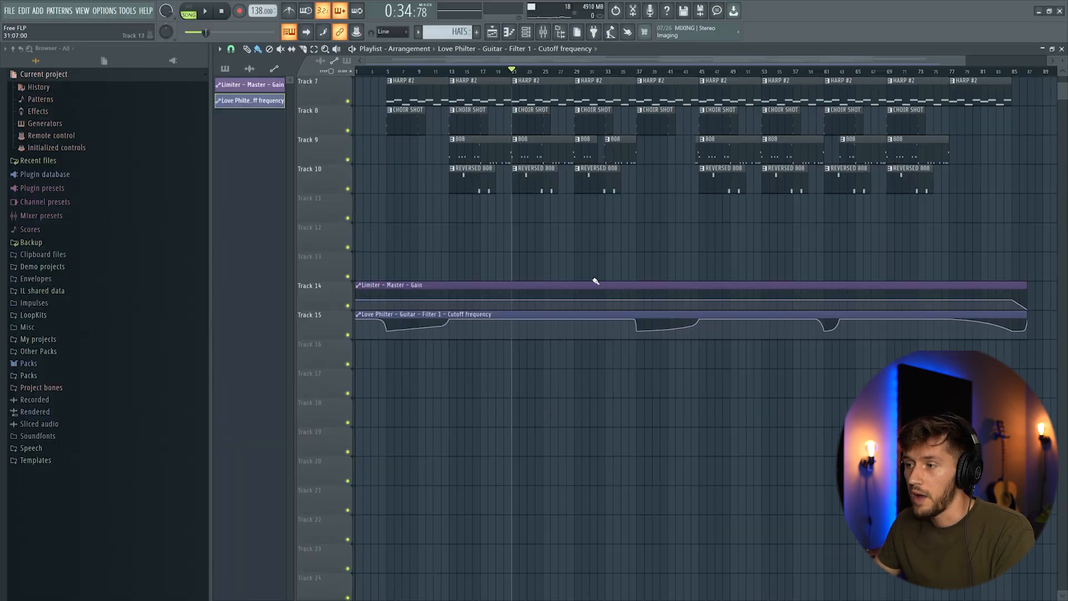
Step: Open Fruity Love Philter on the Guitar mixer track and show the cutoff knob's option for creating an automation clip
{"action": "scroll", "coordinate": [501, 313], "scroll_direction": "down", "scroll_amount": 1}
{"action": "key", "text": "F9"}
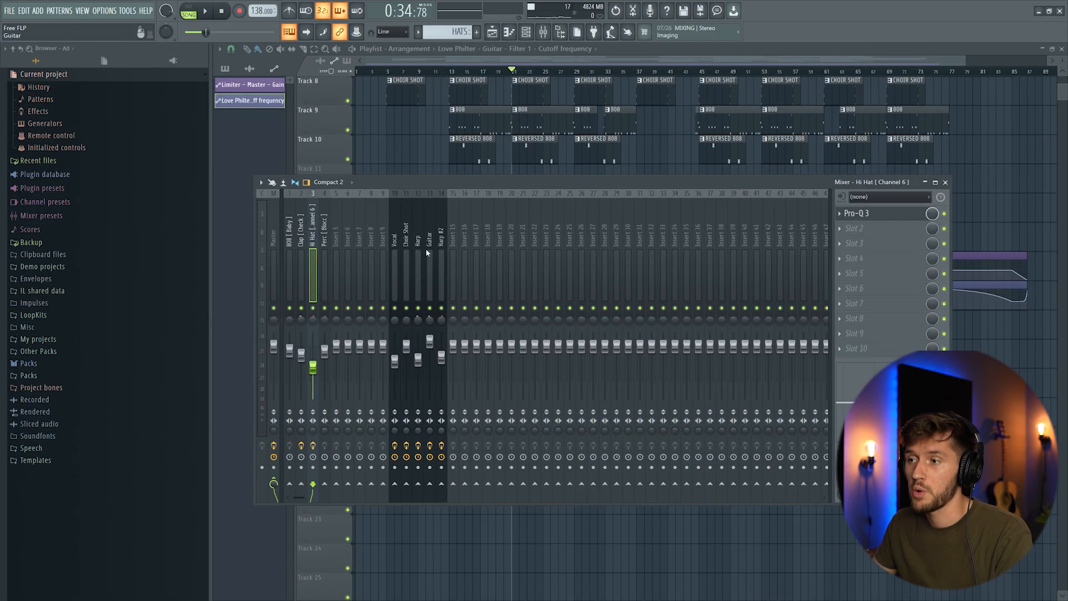
{"action": "left_click", "coordinate": [430, 238]}
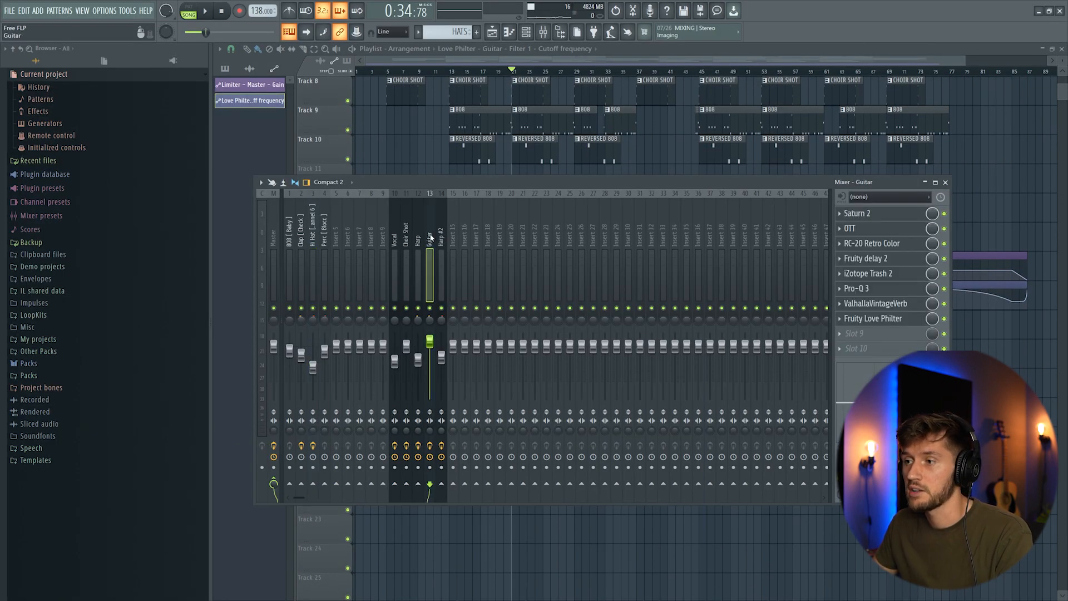
{"action": "left_click", "coordinate": [881, 319]}
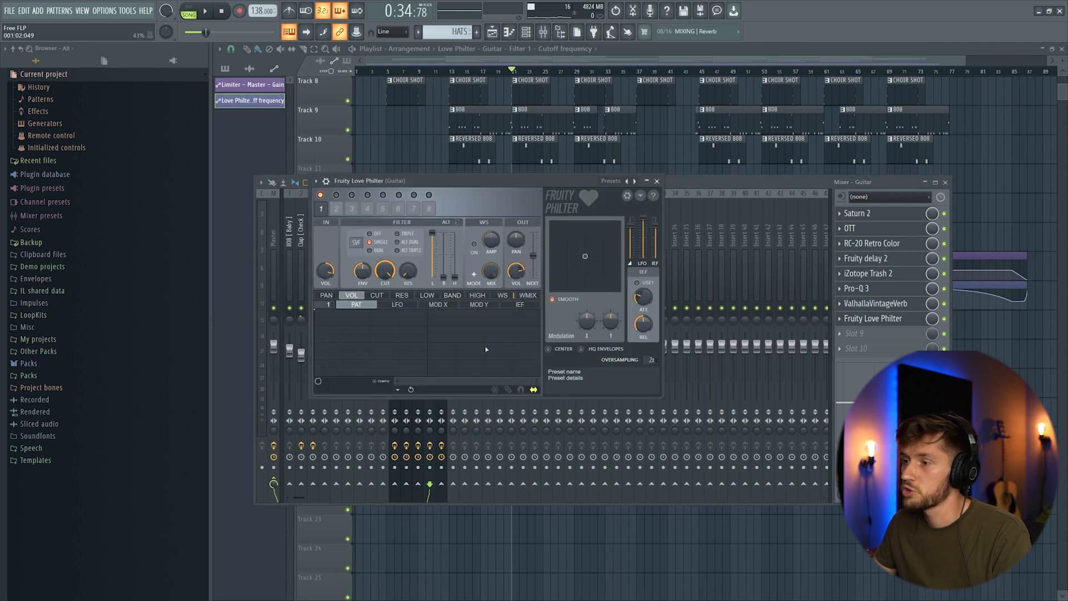
{"action": "right_click", "coordinate": [386, 272]}
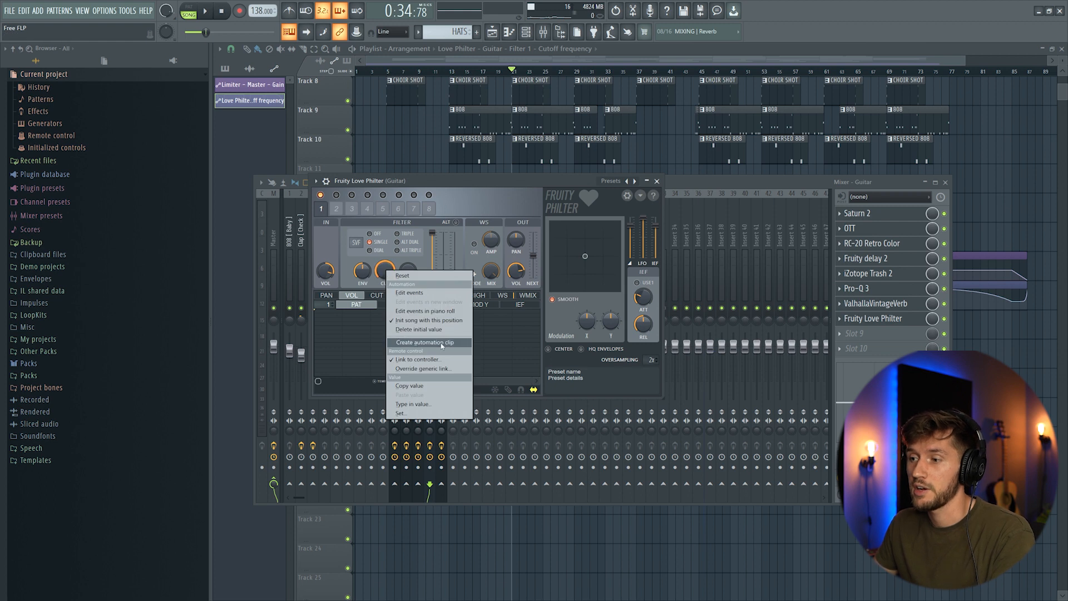
{"action": "left_click", "coordinate": [549, 64]}
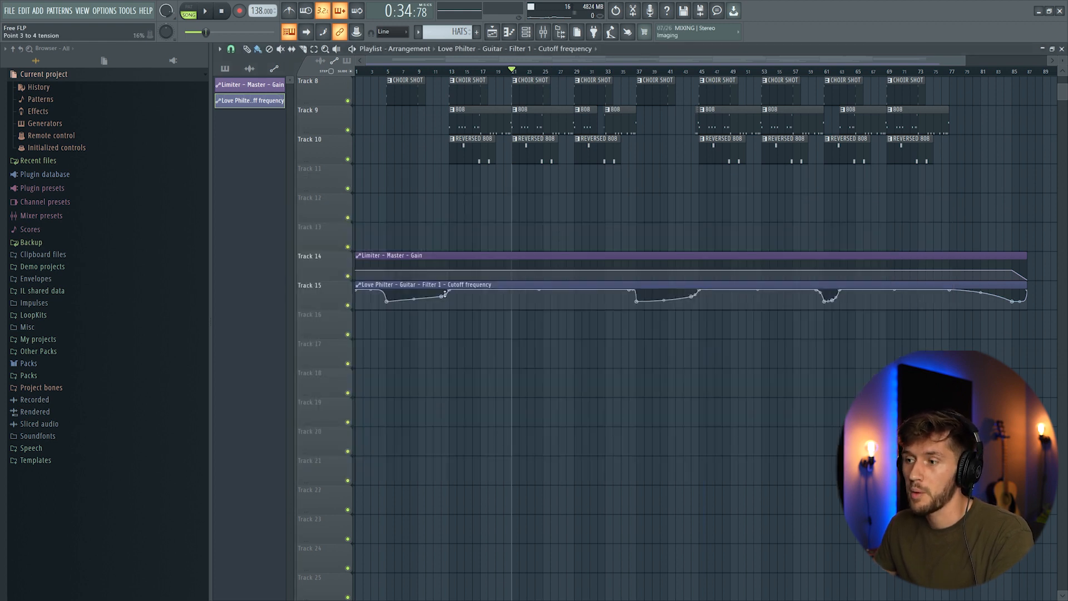